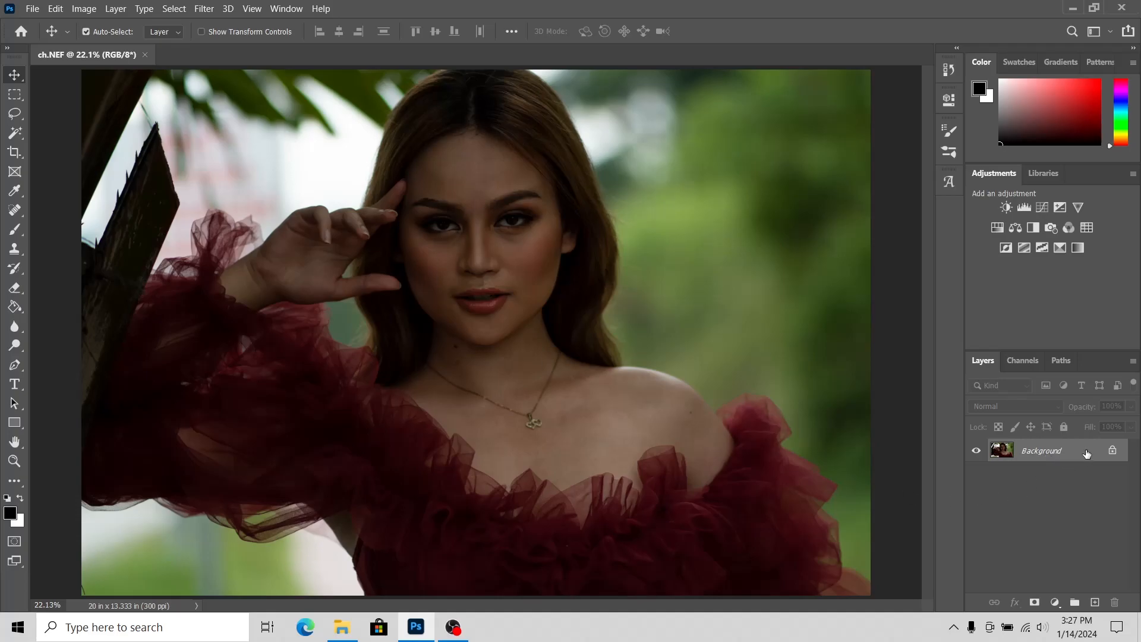
- Duplicate the Background layer and brighten the image with a Levels adjustment layer whose white input level is 184
left_click_drag(1088, 454, 1095, 605)
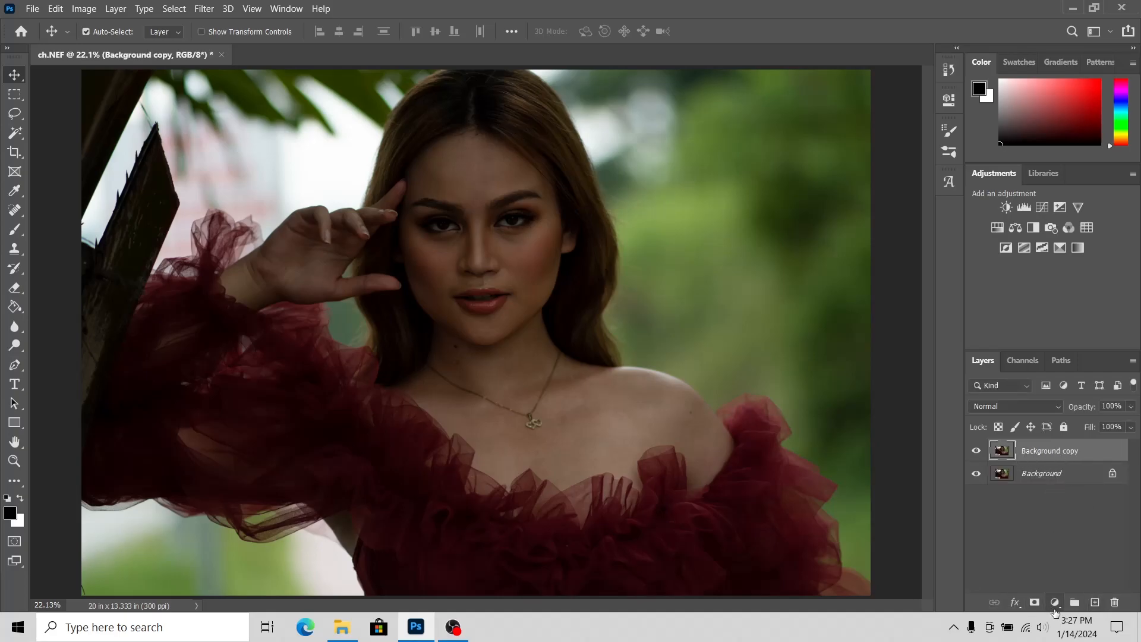
left_click(1056, 608)
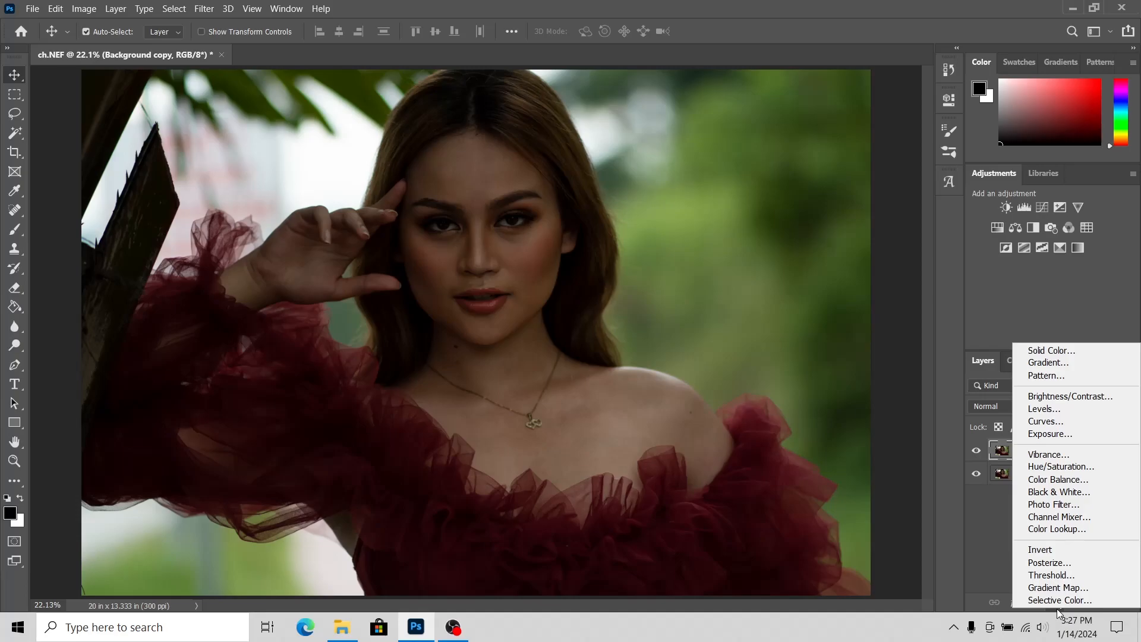
left_click(1050, 413)
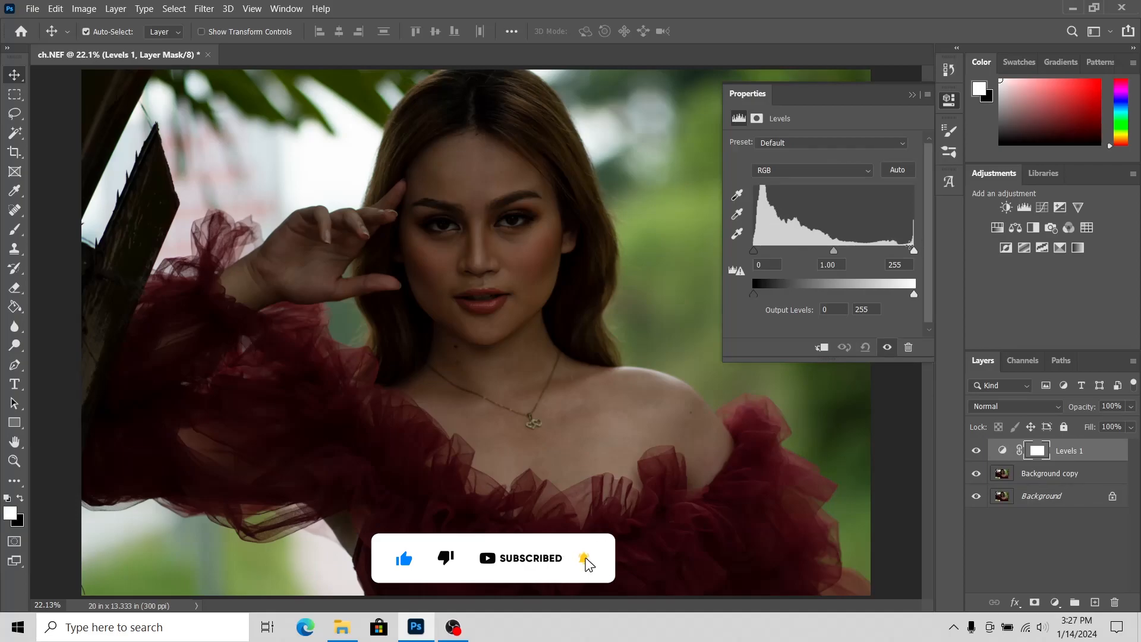
left_click_drag(914, 253, 872, 257)
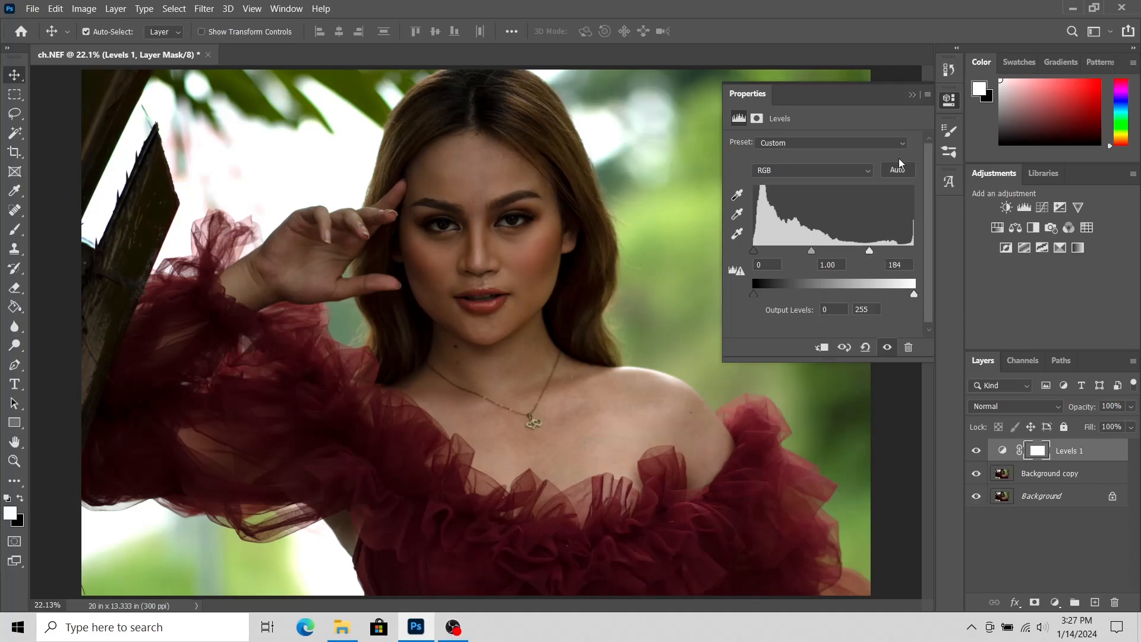
left_click(911, 95)
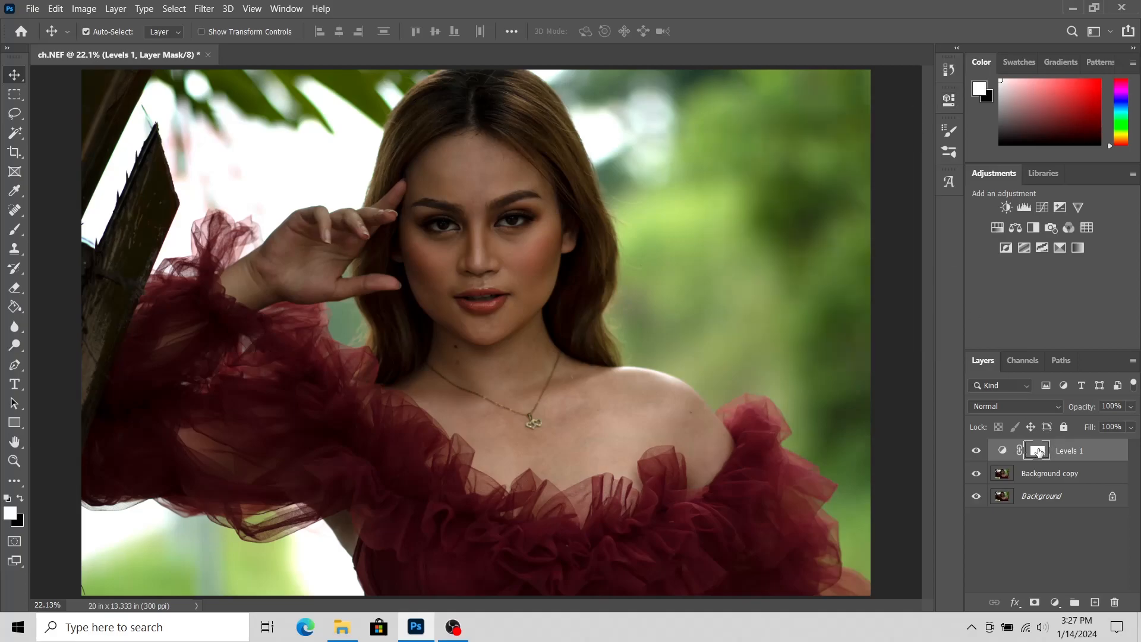
- Merge the Levels adjustment down into the Background copy layer and duplicate the merged layer
right_click(1091, 453)
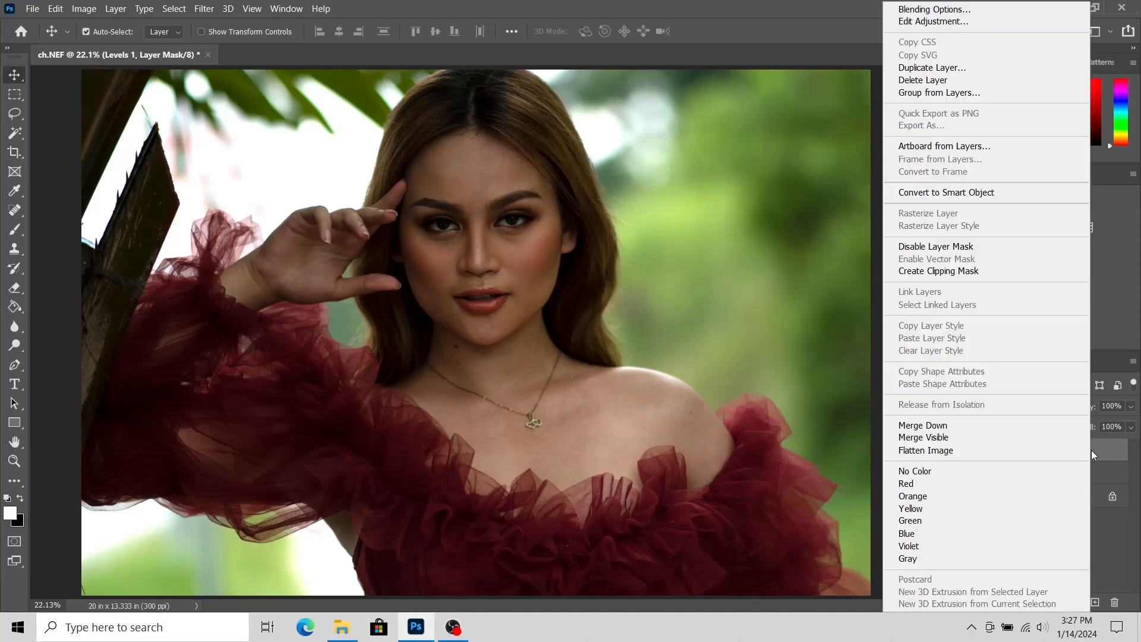
left_click(995, 428)
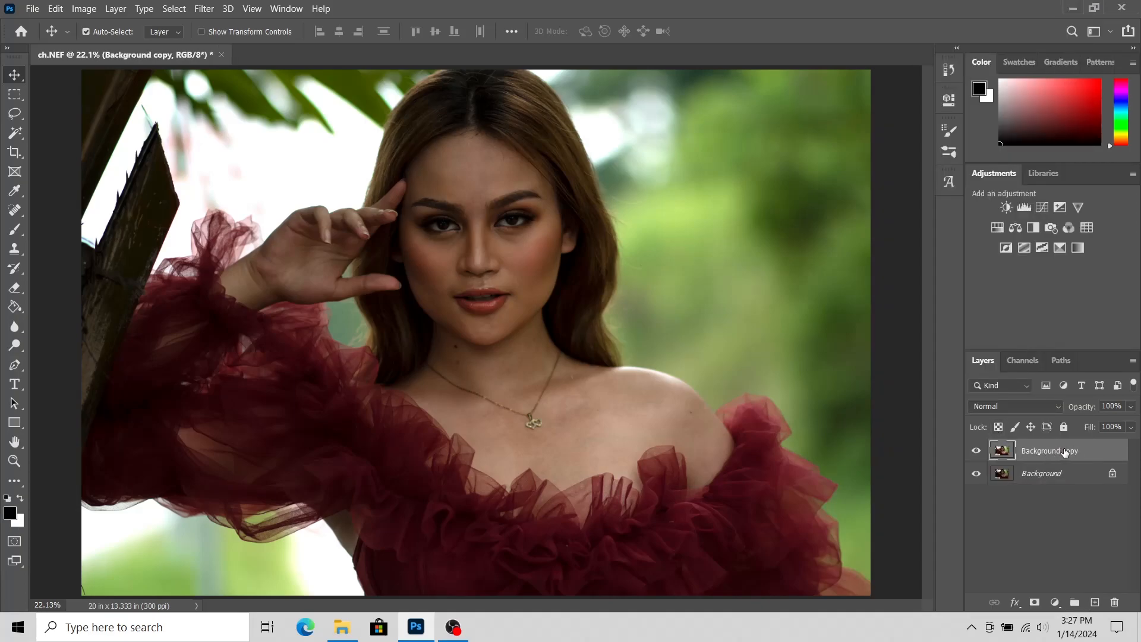
left_click_drag(1066, 453, 1097, 605)
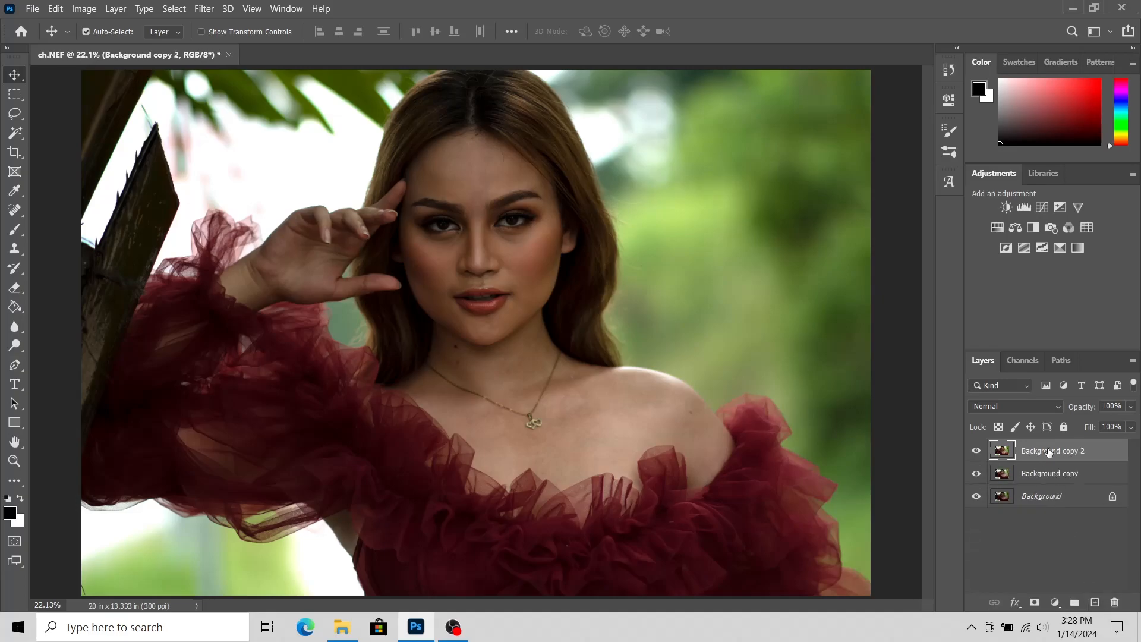
- Set the blend mode of Background copy 2 to Vivid Light and invert the layer's colors
left_click(1039, 409)
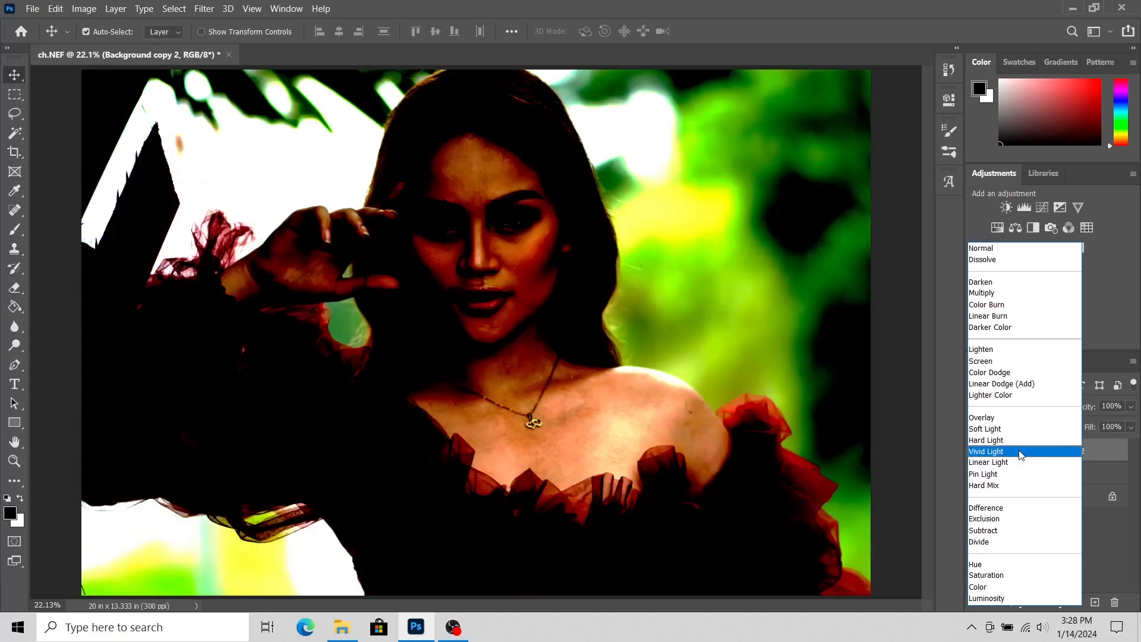
left_click(1022, 453)
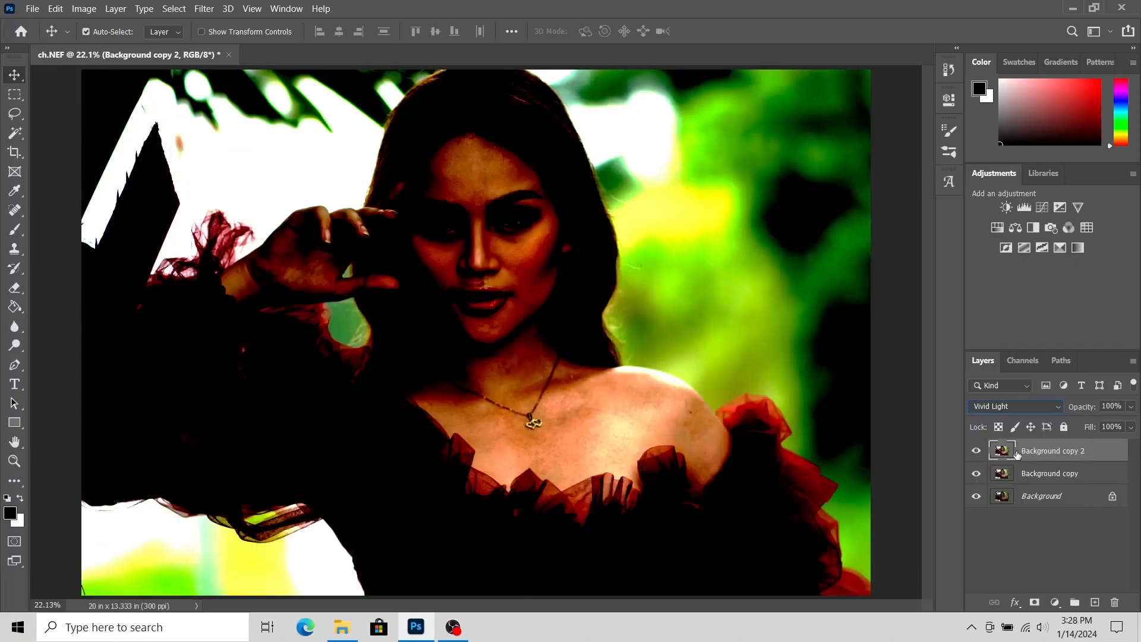
key("ctrl+i")
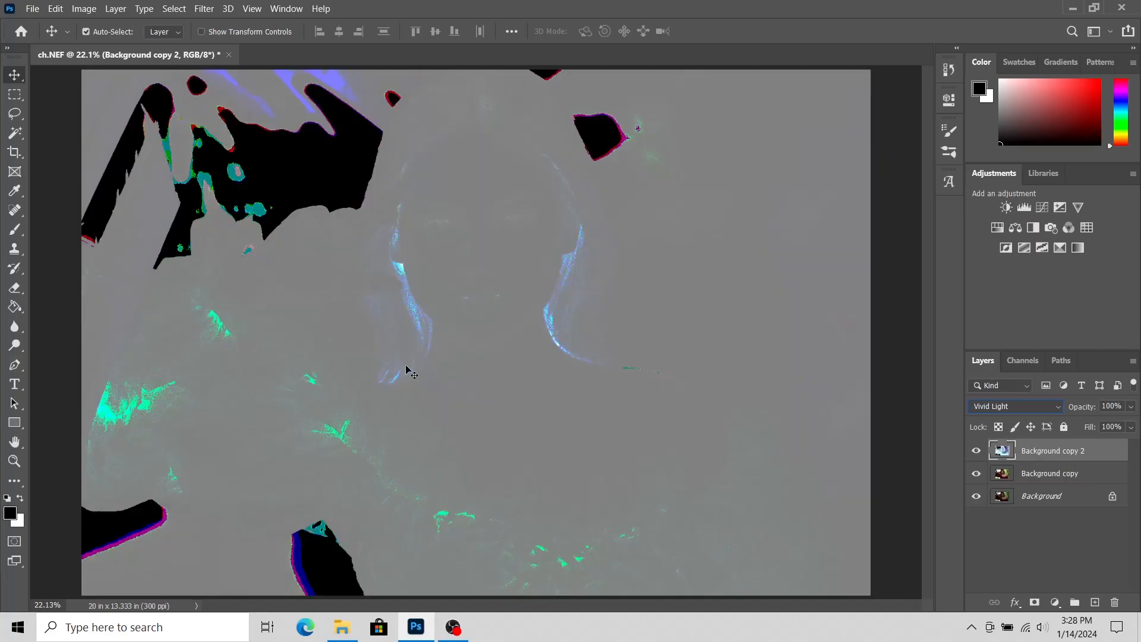
- Apply a High Pass filter with a radius of 9.6 pixels to the inverted Background copy 2 layer
left_click(204, 9)
mouse_move(317, 291)
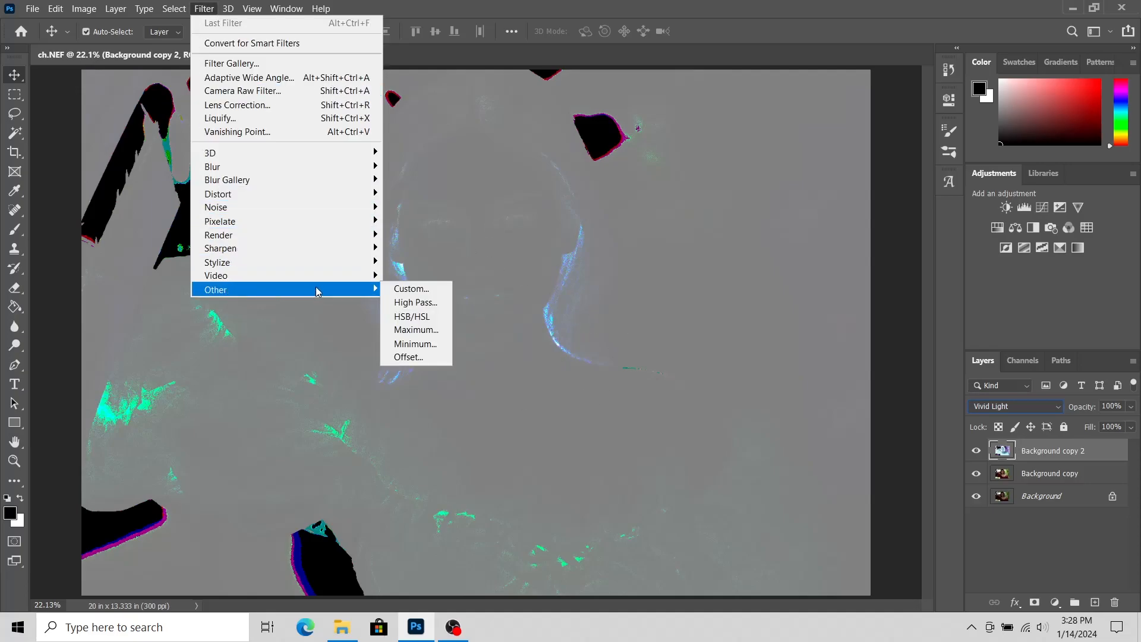
left_click(418, 301)
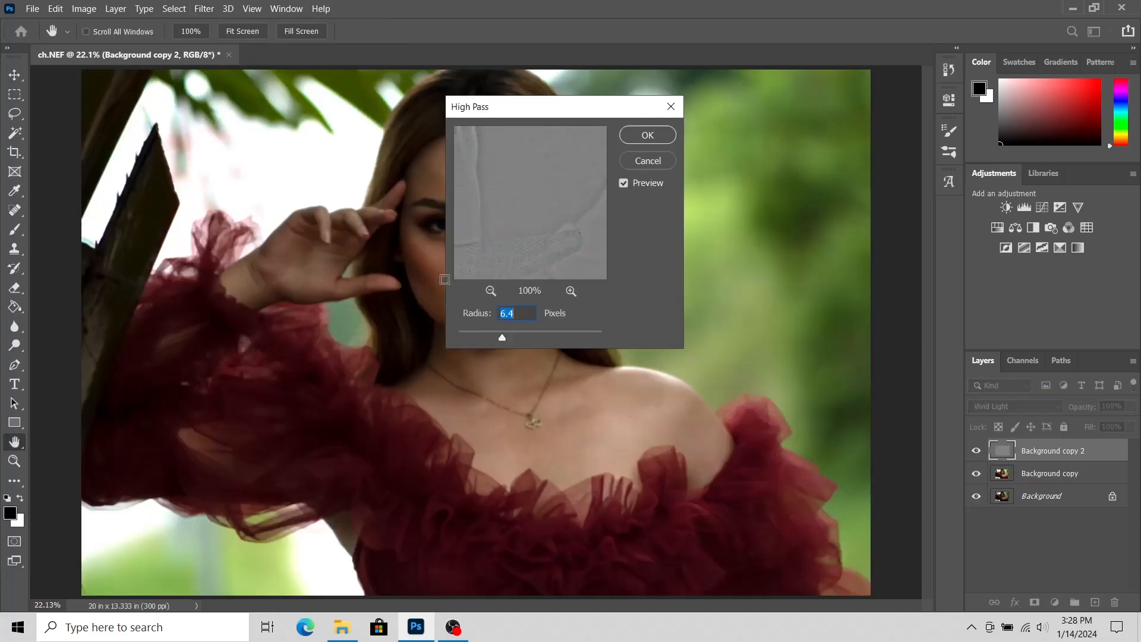
left_click_drag(524, 114, 709, 123)
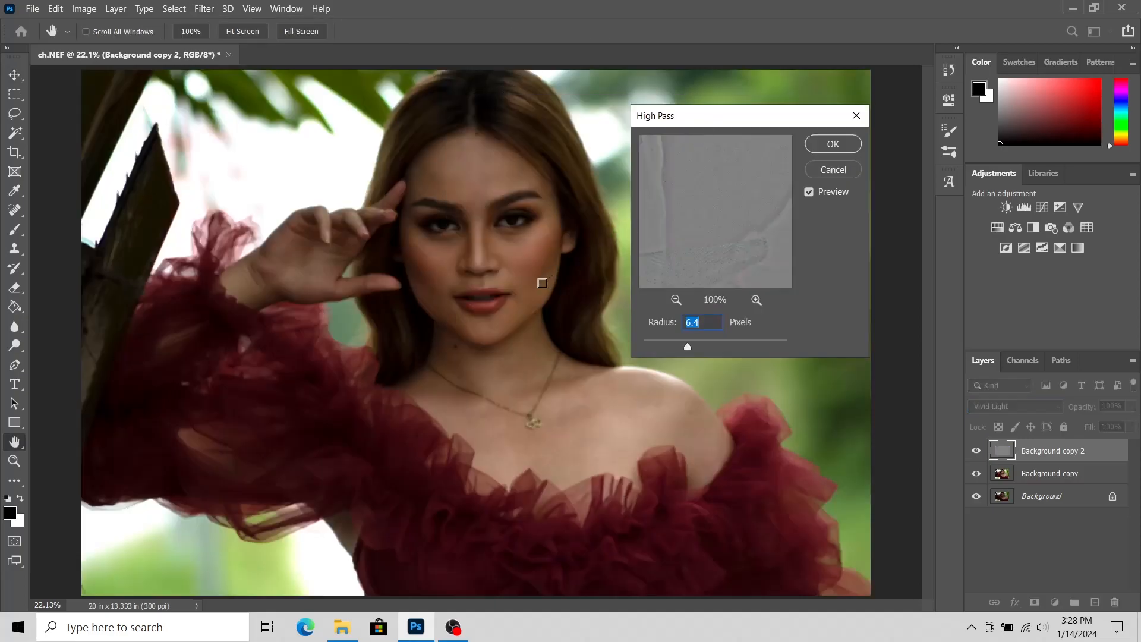
left_click(519, 256)
left_click_drag(688, 353, 701, 346)
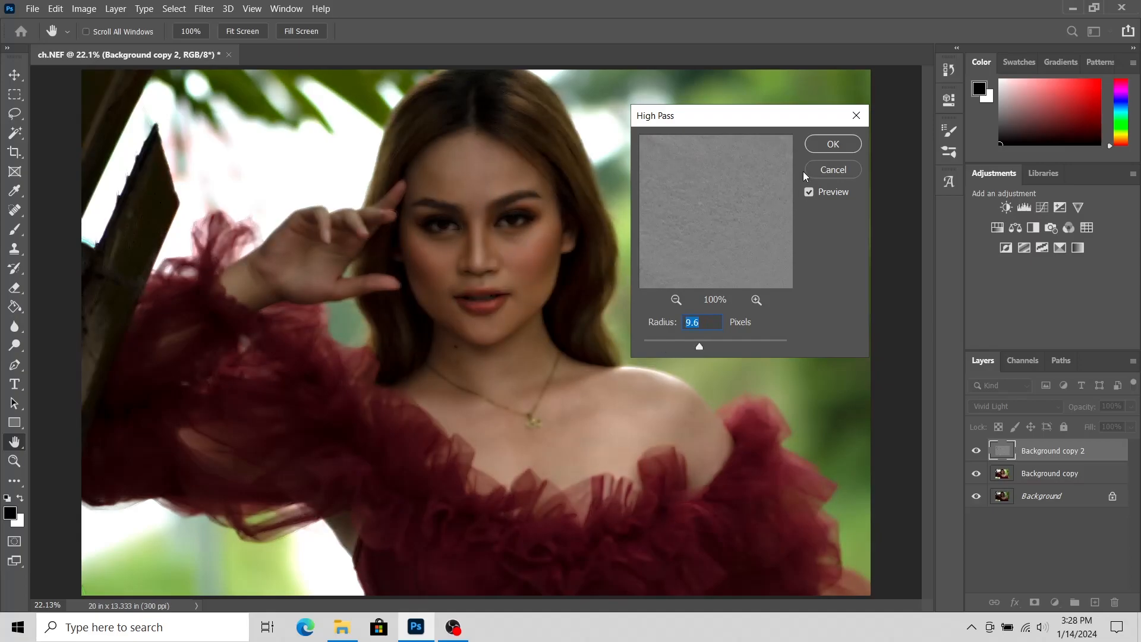
left_click(832, 144)
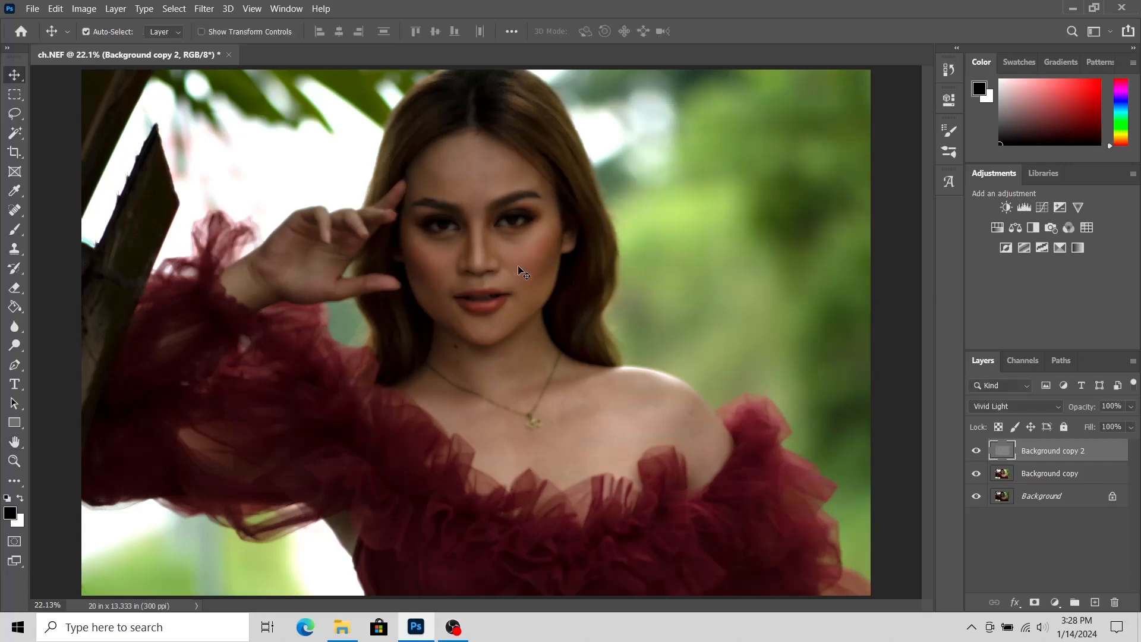
- Apply a Gaussian Blur with a radius of 1.2 pixels to the Background copy 2 layer
left_click(209, 9)
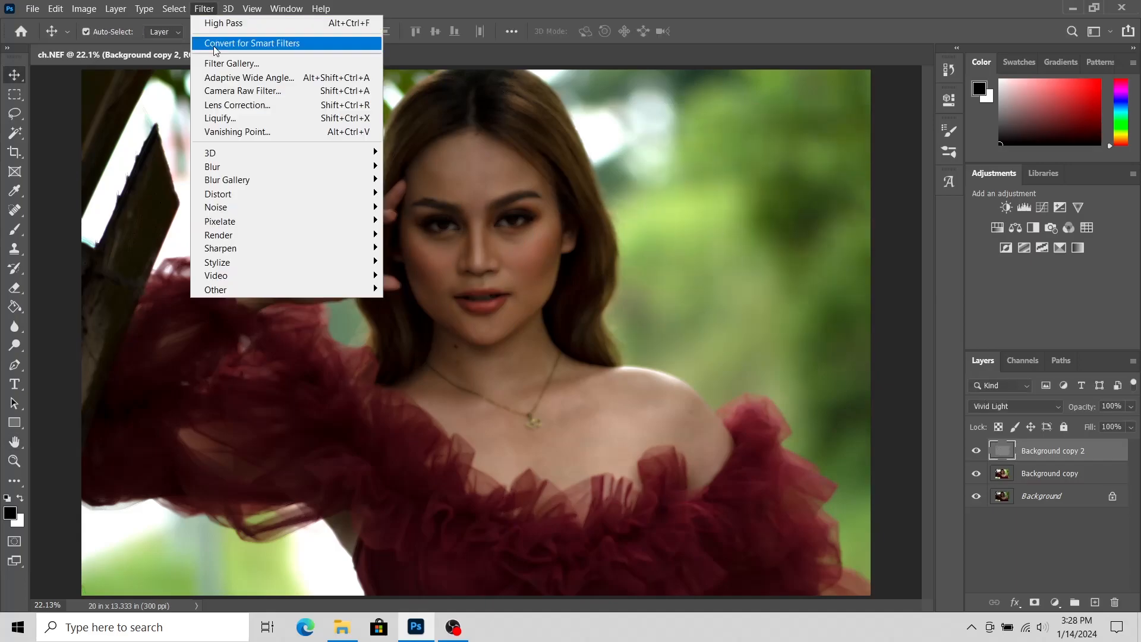
mouse_move(250, 169)
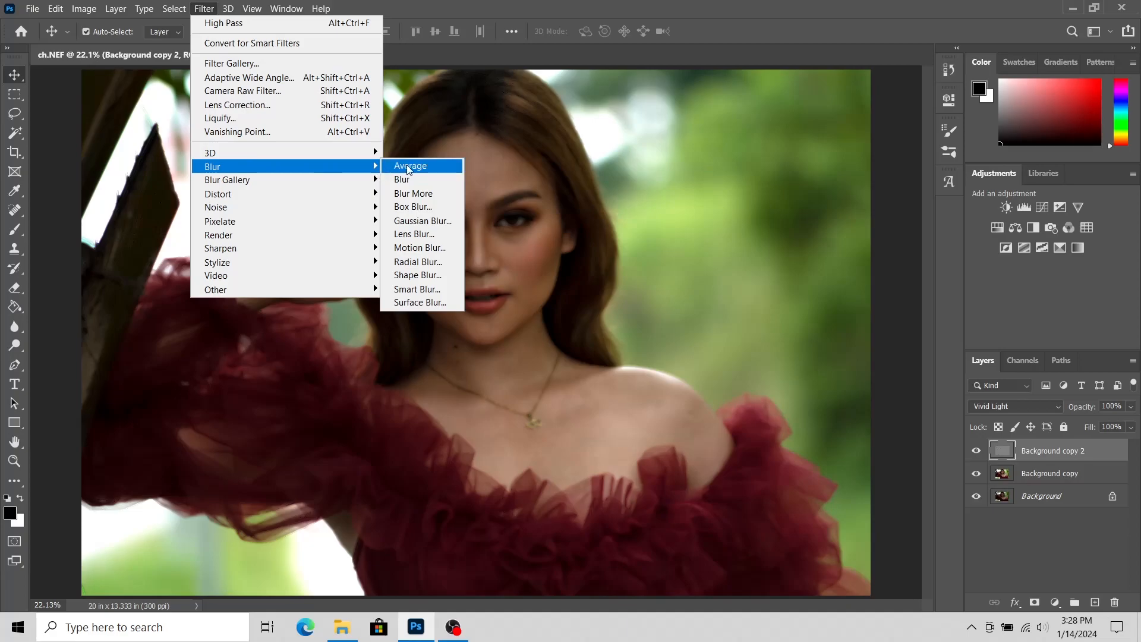
left_click(418, 226)
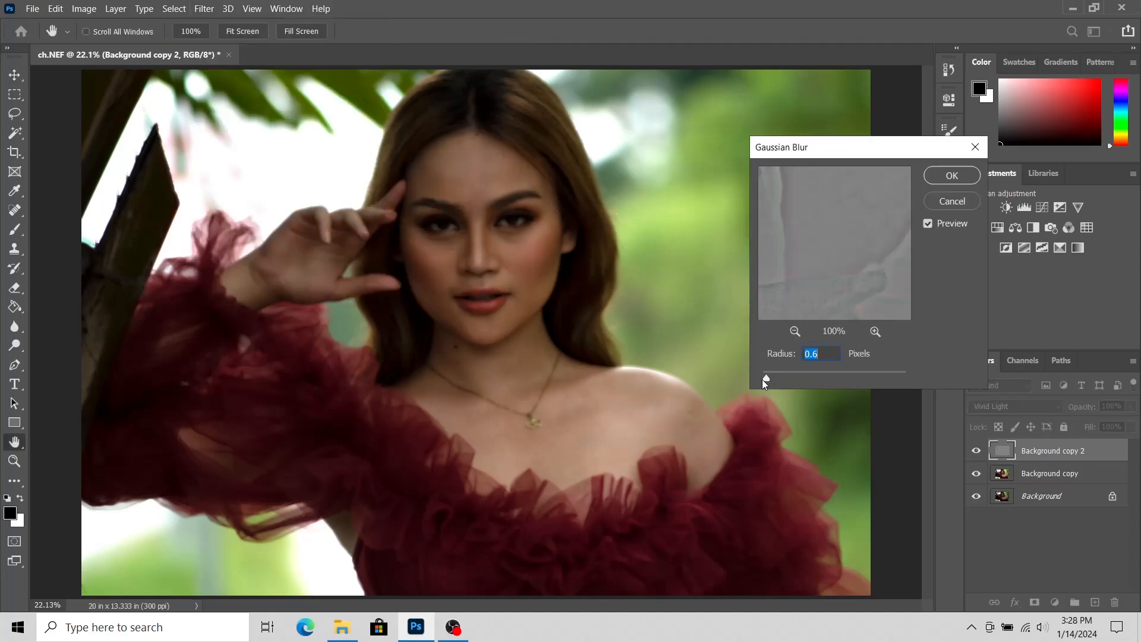
left_click_drag(766, 379, 932, 379)
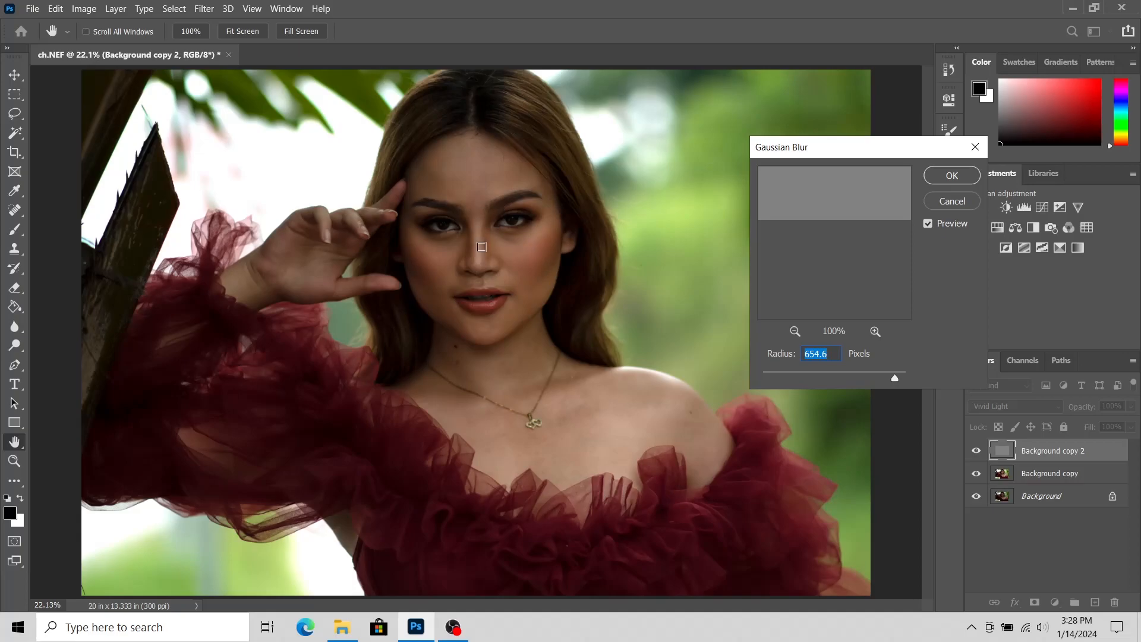
left_click_drag(896, 379, 762, 379)
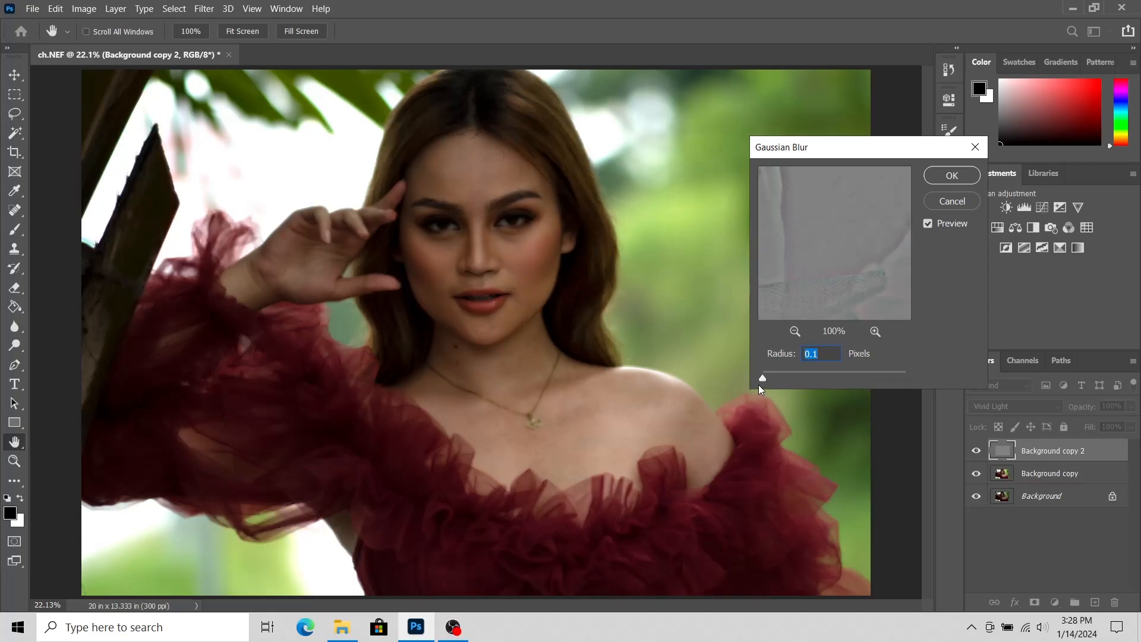
left_click_drag(764, 381, 769, 381)
left_click_drag(771, 381, 773, 378)
left_click(526, 260)
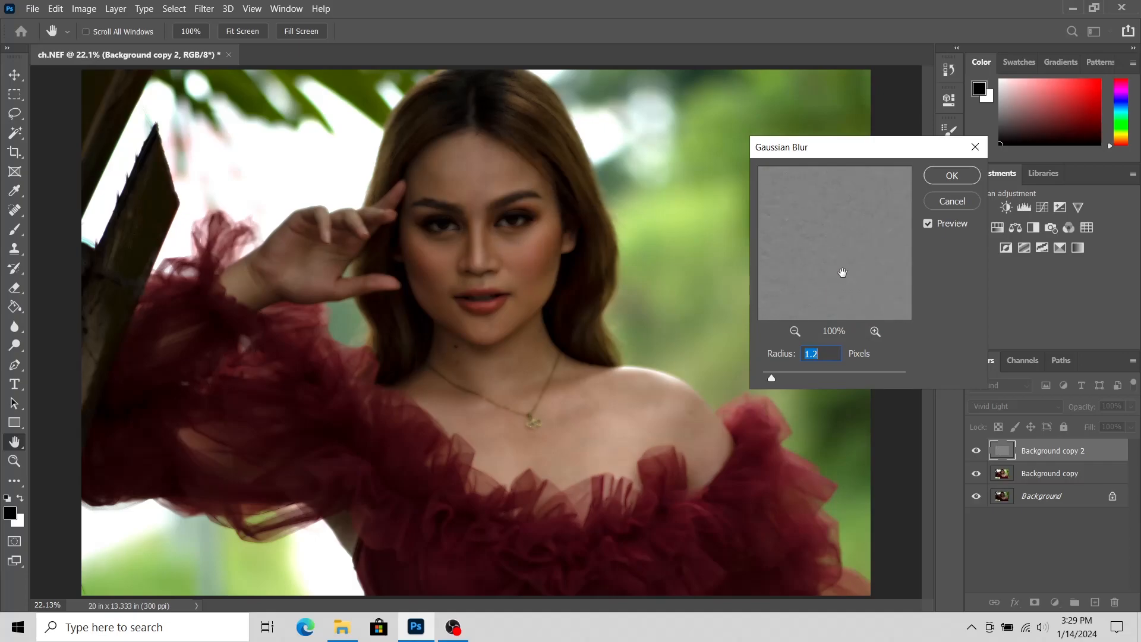
left_click(952, 176)
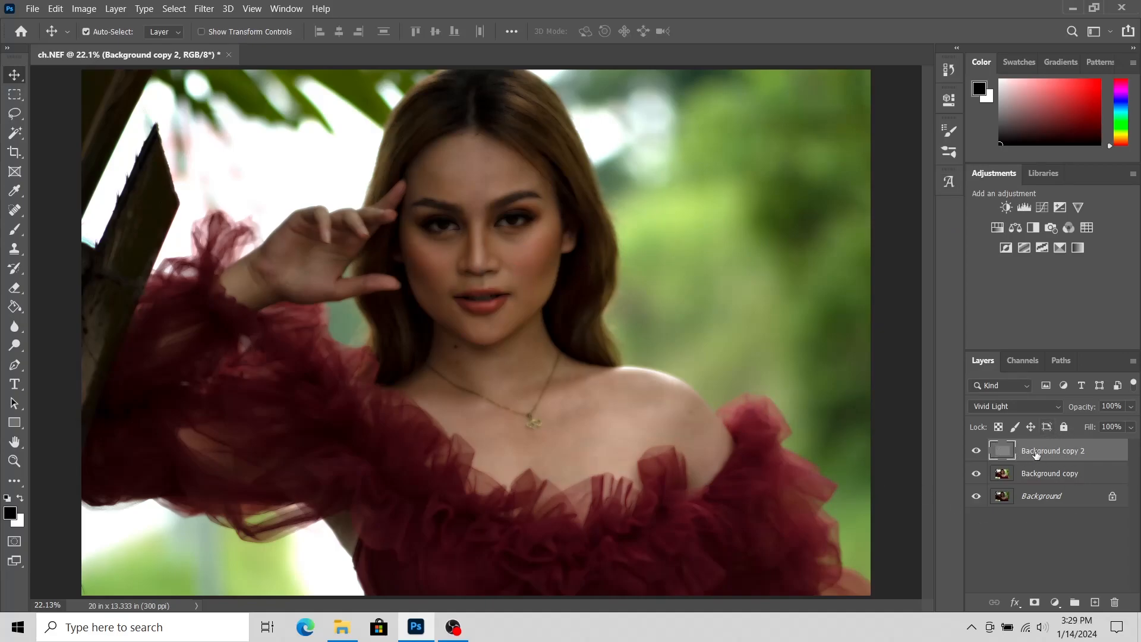
- Add a layer mask to Background copy 2 and invert it to black to hide the smoothing effect
left_click(1034, 603)
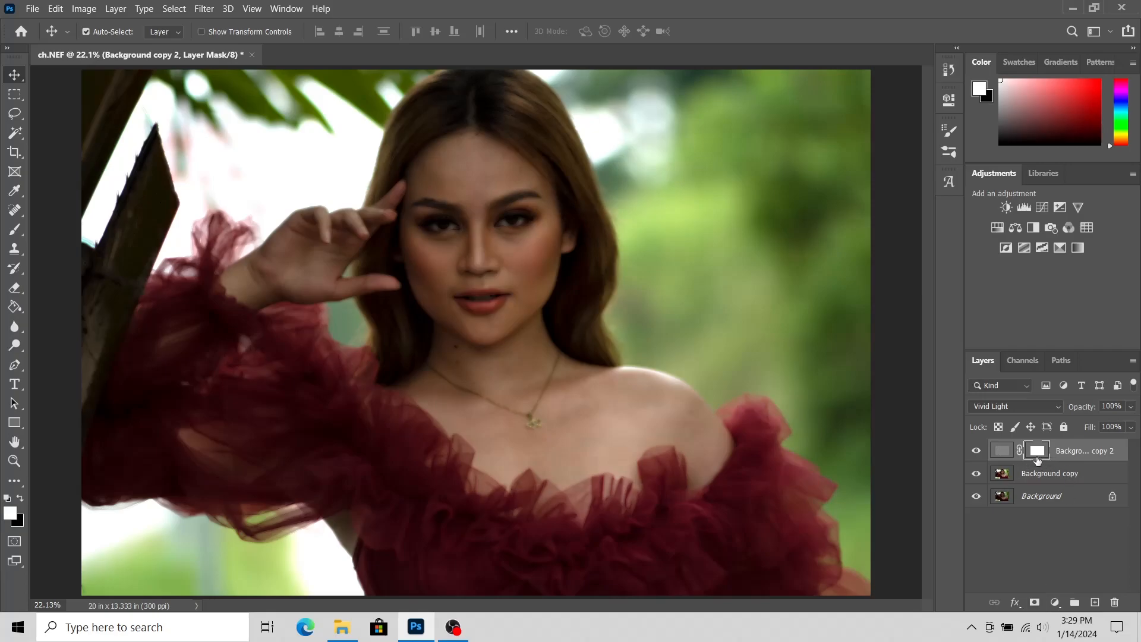
key("ctrl+i")
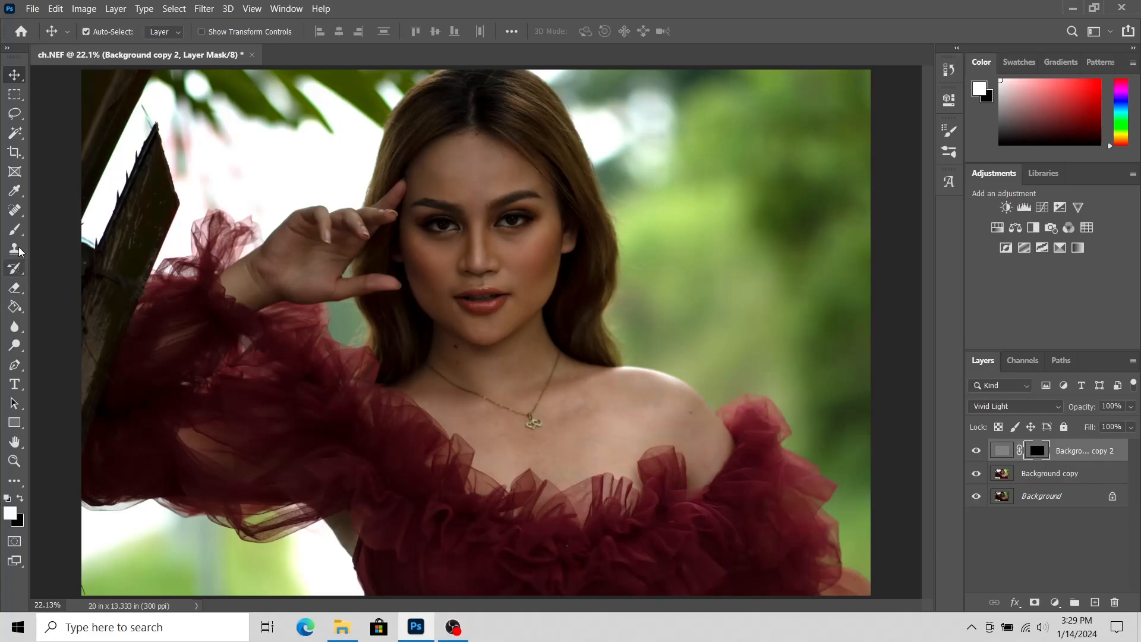
- Smooth the forehead skin by painting white on the layer mask with a soft 90-pixel brush at 22% flow
left_click(21, 229)
left_click(435, 31)
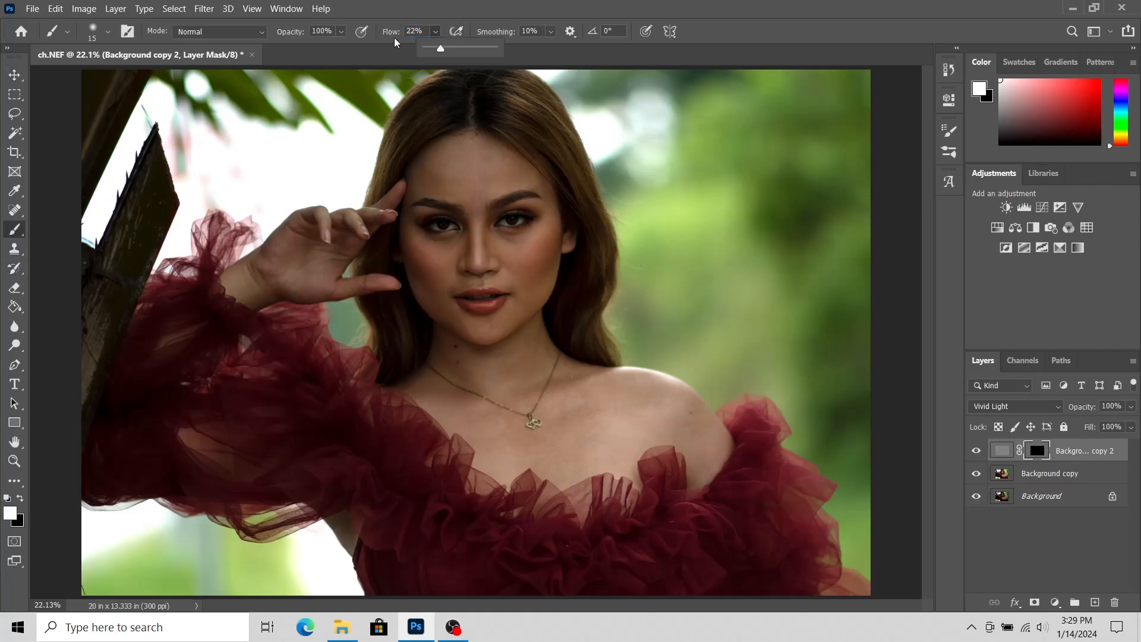
left_click(397, 42)
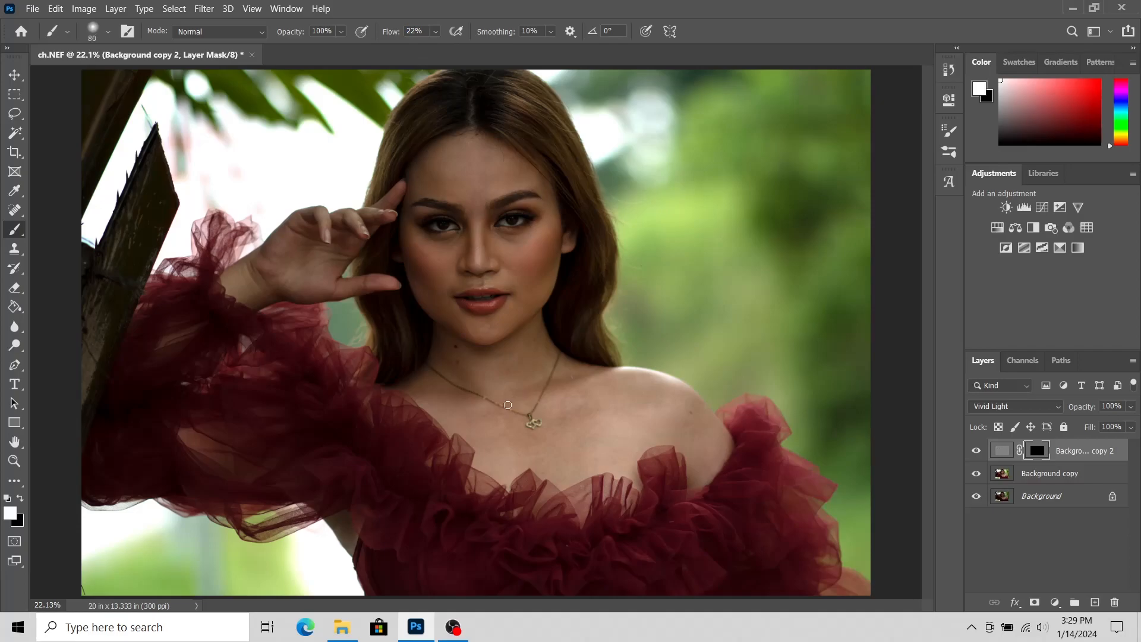
key("bracketright")
key("bracketright")
key("bracketright")
key("bracketright")
left_click(15, 461)
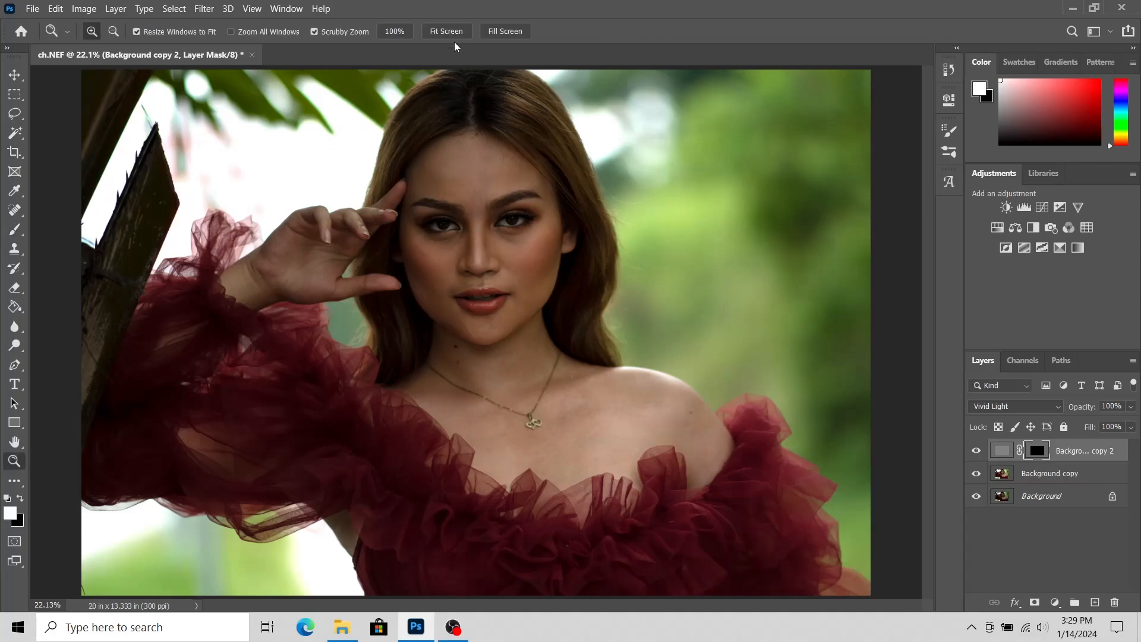
left_click(496, 143)
left_click(496, 144)
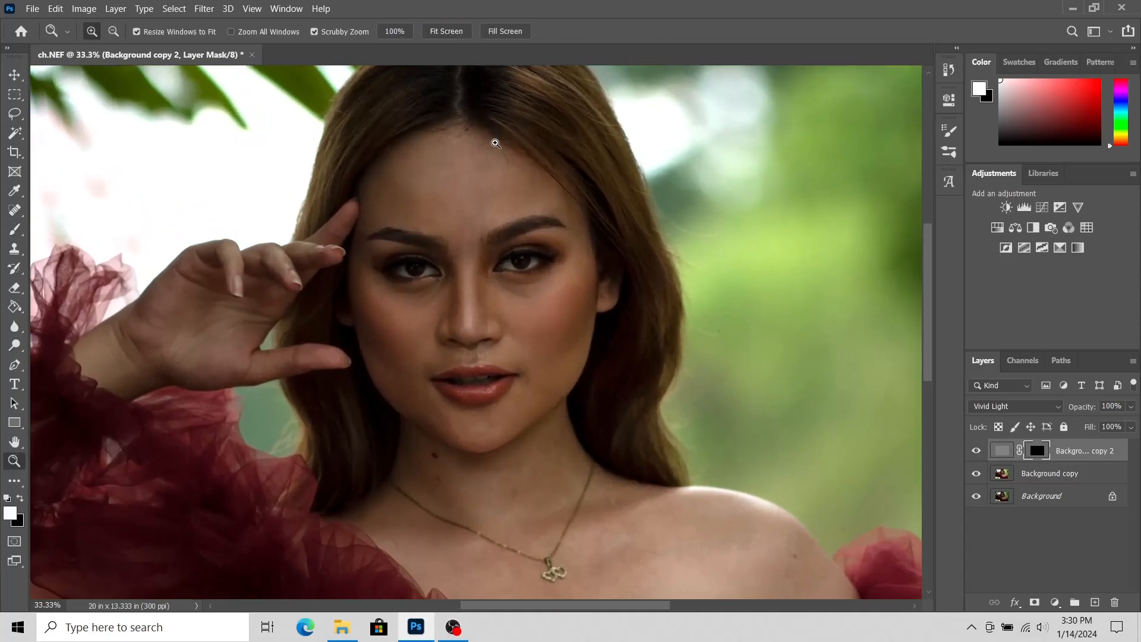
left_click(496, 143)
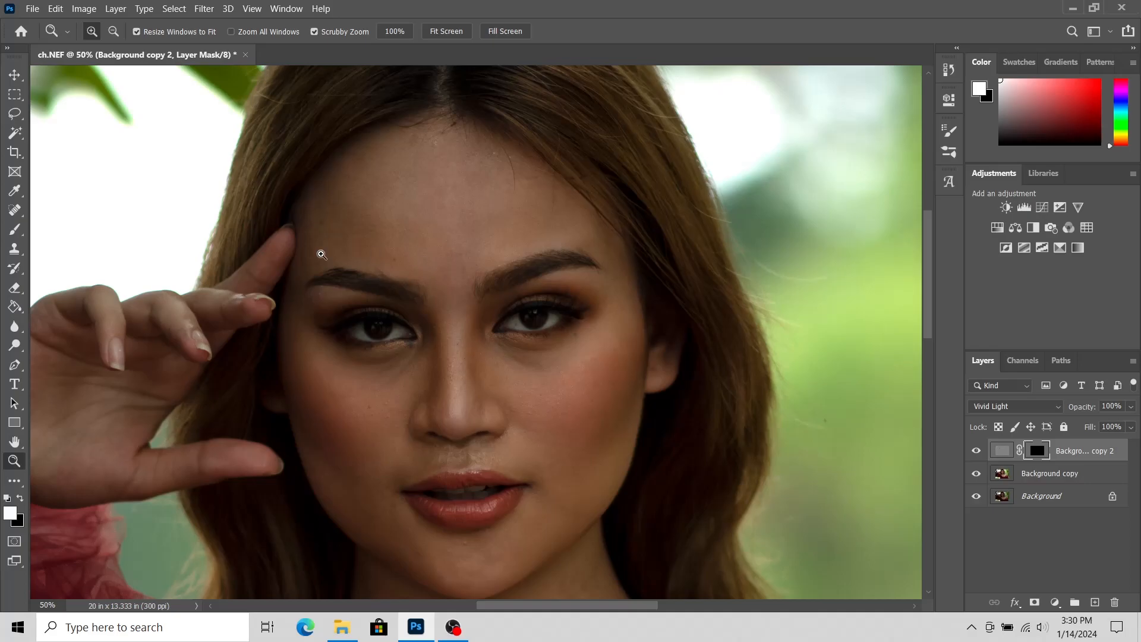
left_click(15, 229)
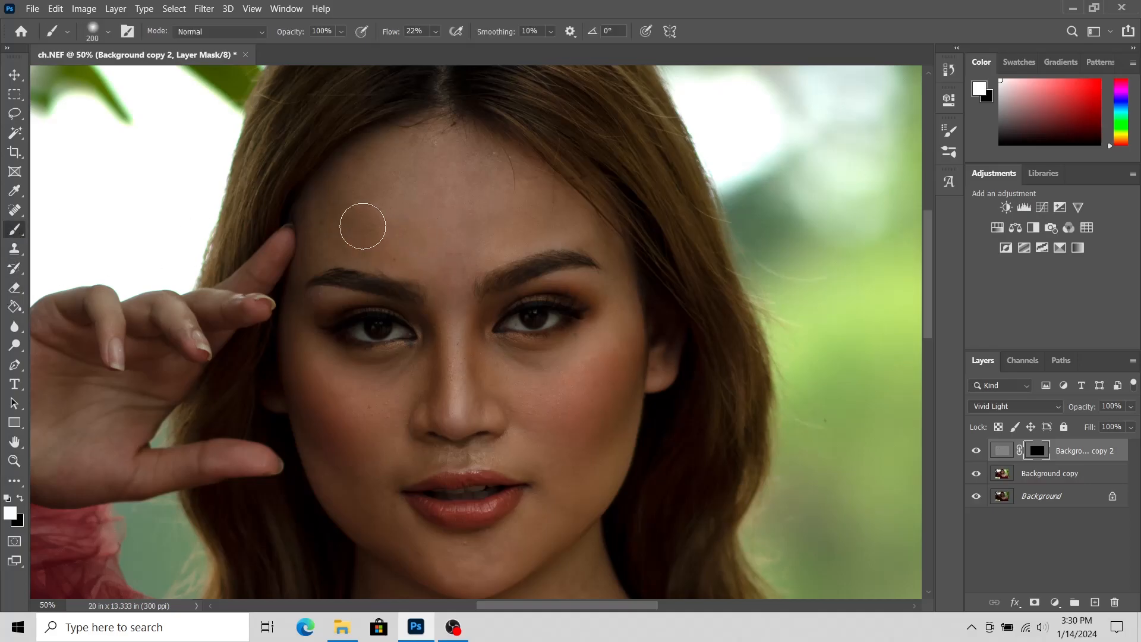
key("bracketleft")
key("bracketleft")
key("bracketleft")
key("bracketleft")
key("bracketleft")
key("bracketleft")
key("bracketleft")
key("bracketleft")
key("bracketright")
key("bracketright")
key("bracketright")
- Paint white on the layer mask over the cheeks, the area above the upper lip and the chin, varying the brush size
scroll(385, 419, "down", 3)
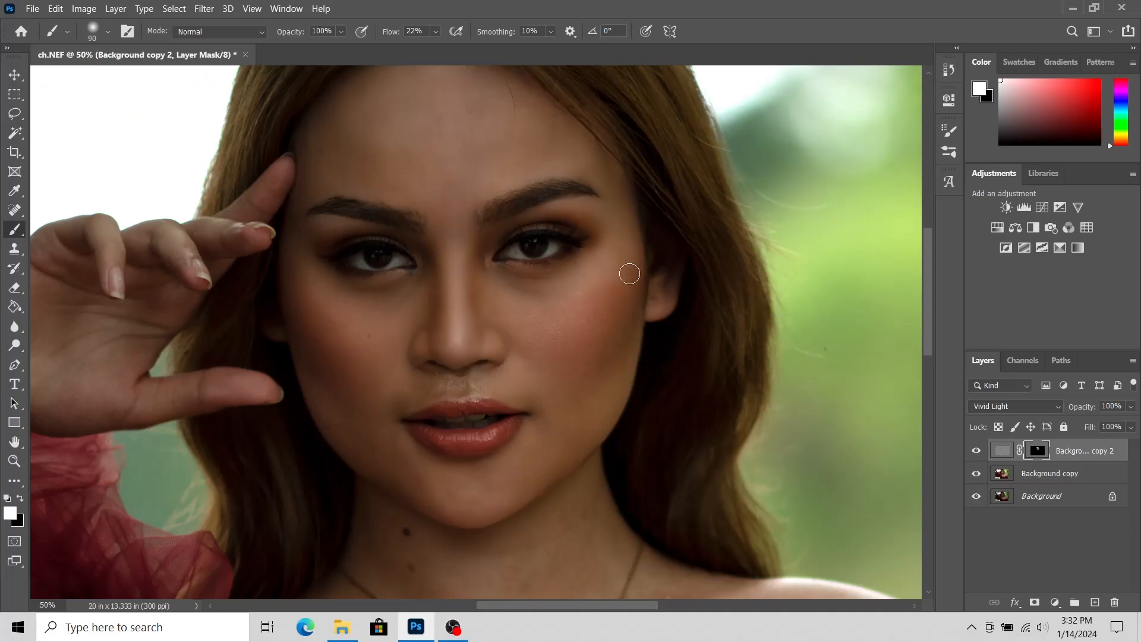
key("bracketleft")
key("bracketleft")
key("bracketleft")
scroll(438, 464, "down", 1)
key("bracketright")
key("bracketright")
key("bracketright")
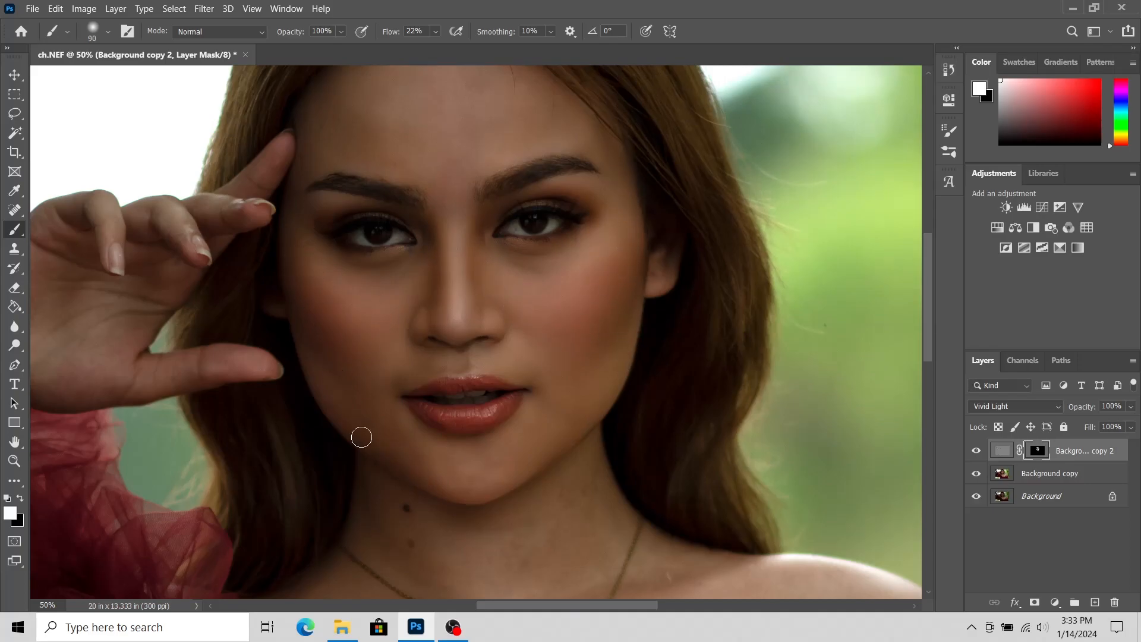
scroll(464, 278, "up", 1)
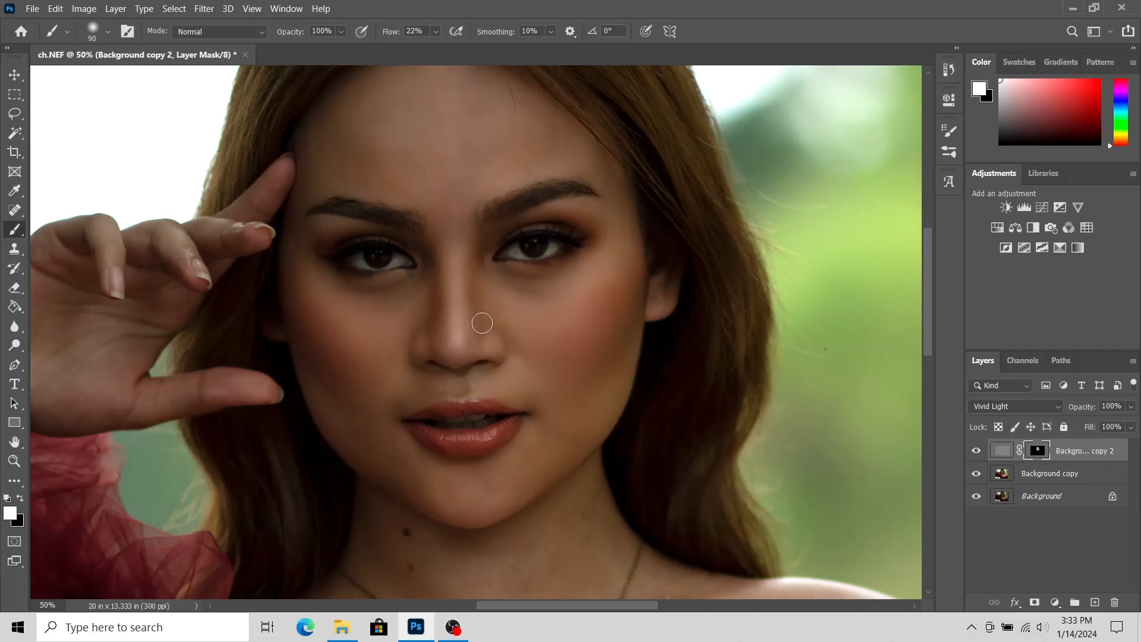
scroll(398, 359, "up", 2)
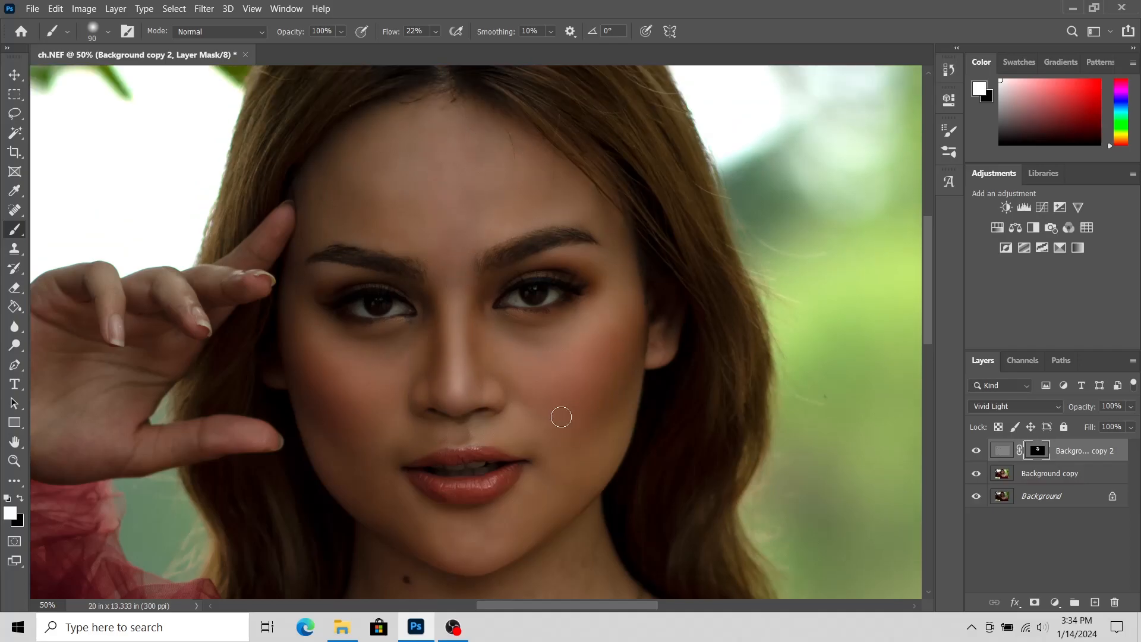
- Smooth the neck, chest and shoulder skin by painting white on the Background copy 2 mask, enlarging the brush to 150 pixels
scroll(440, 363, "down", 2)
scroll(413, 387, "down", 10)
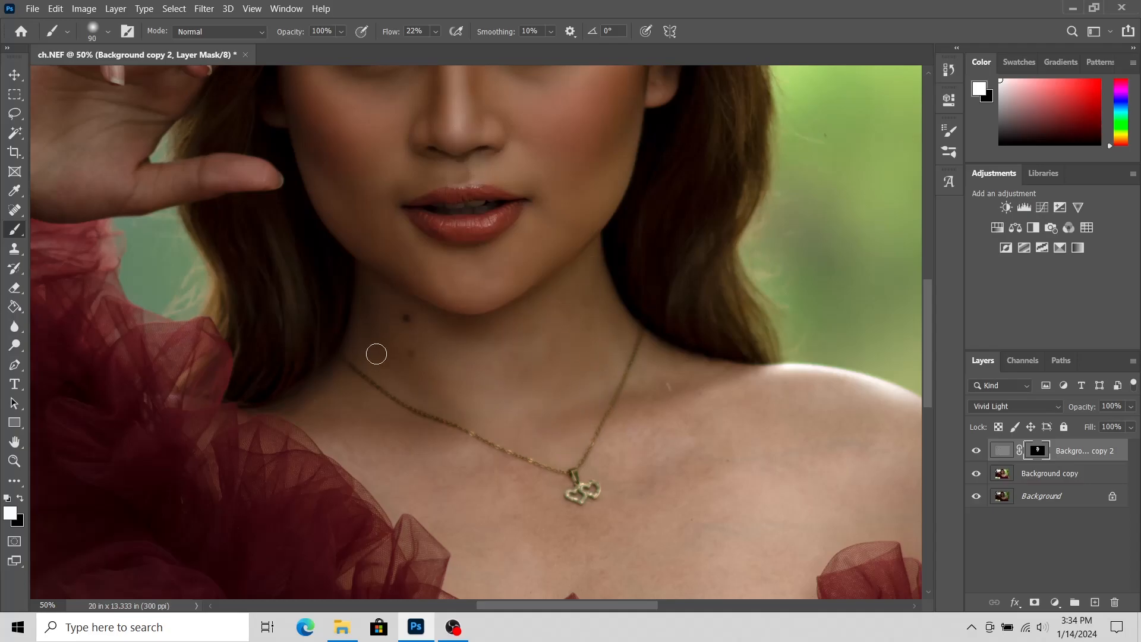
scroll(475, 373, "down", 4)
left_click(15, 461)
left_click_drag(151, 120, 357, 285)
left_click_drag(546, 606, 629, 606)
left_click(16, 230)
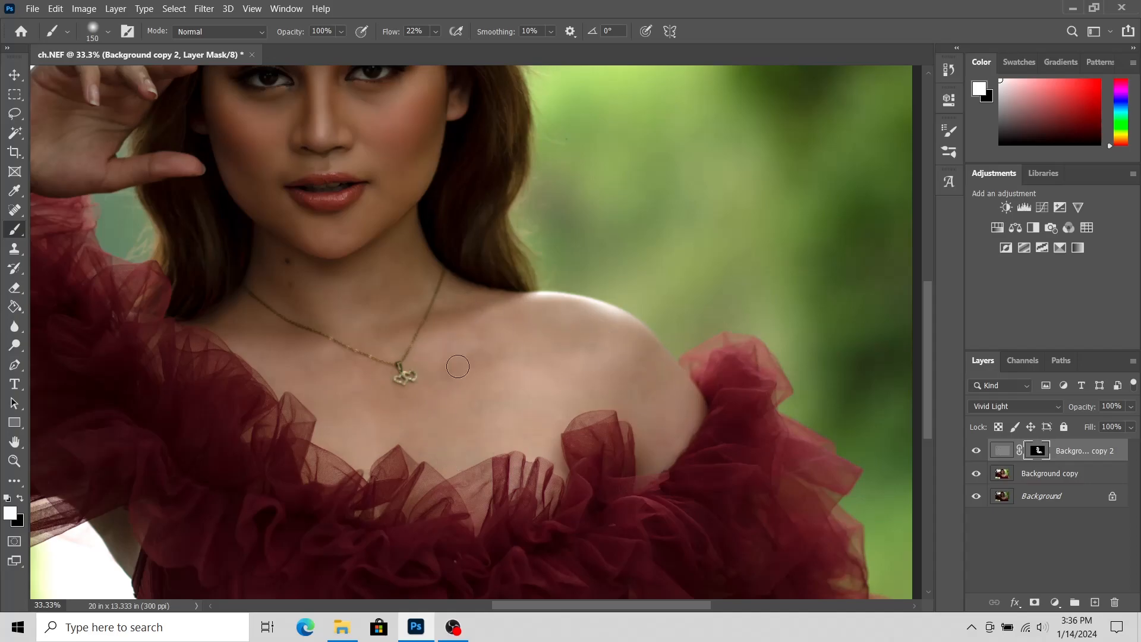
left_click_drag(163, 374, 499, 421)
left_click_drag(316, 243, 314, 228)
- Merge the masked Background copy 2 layer down into Background copy and duplicate the merged layer
left_click(14, 462)
left_click(446, 32)
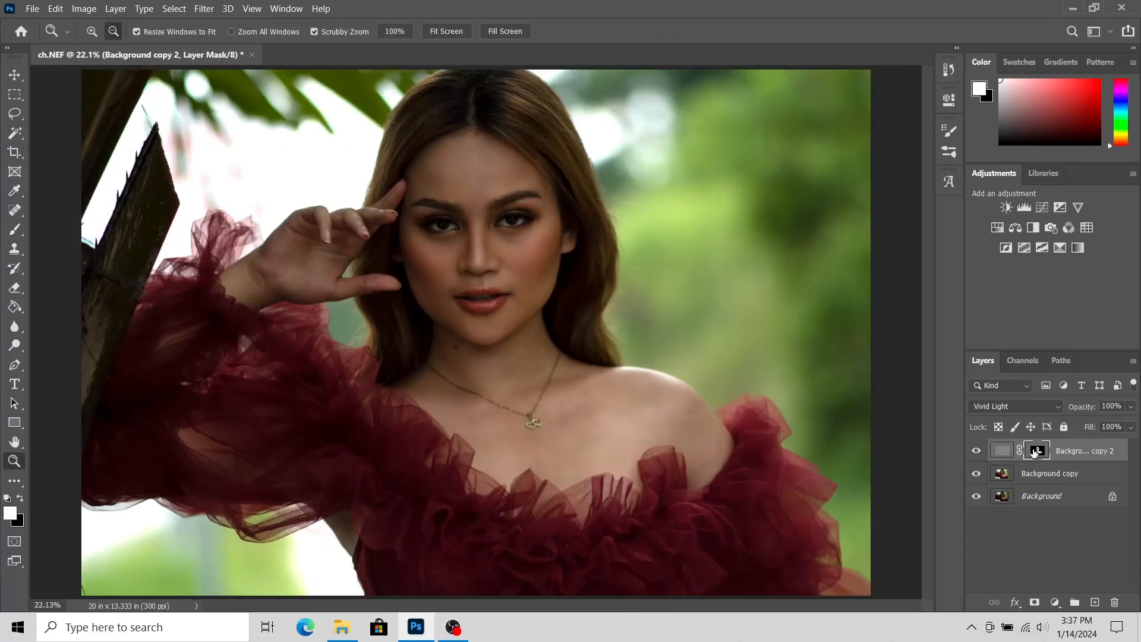
right_click(1084, 455)
left_click(928, 427)
left_click_drag(1064, 448, 1093, 603)
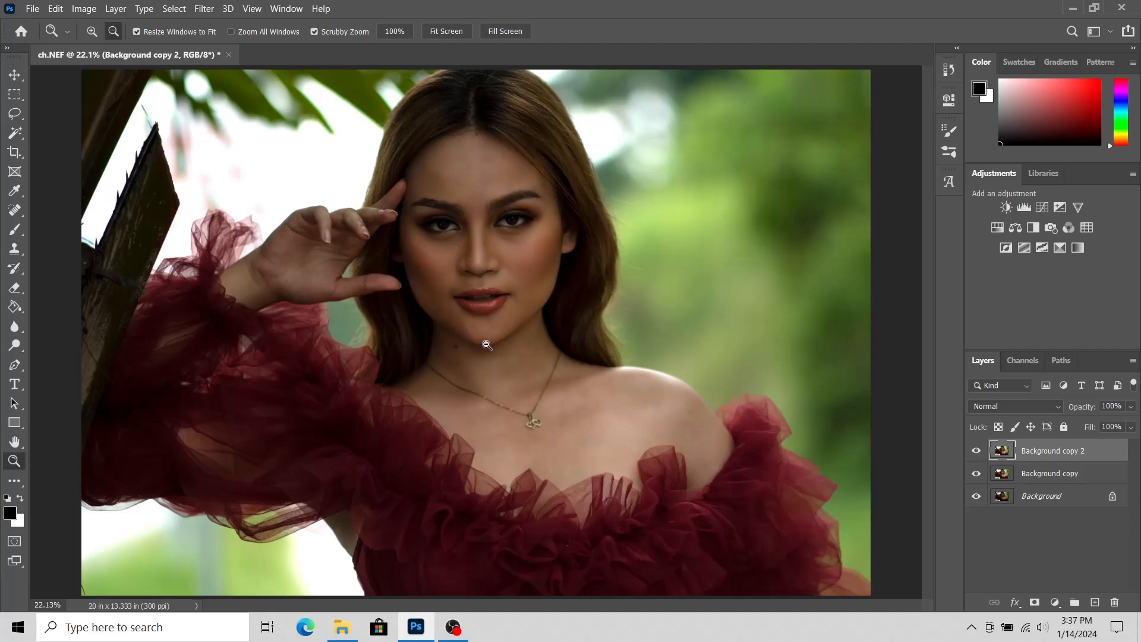
- Heal the faint lower spot on the neck with a 35-pixel Content-Aware Spot Healing Brush
left_click(487, 345)
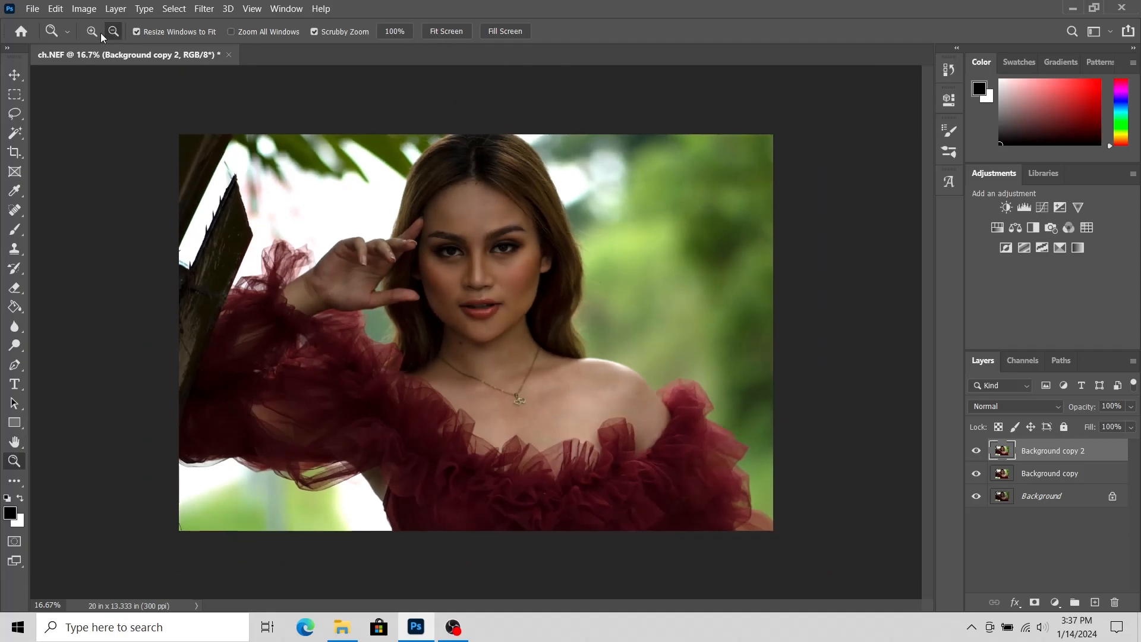
left_click(91, 31)
left_click(475, 349)
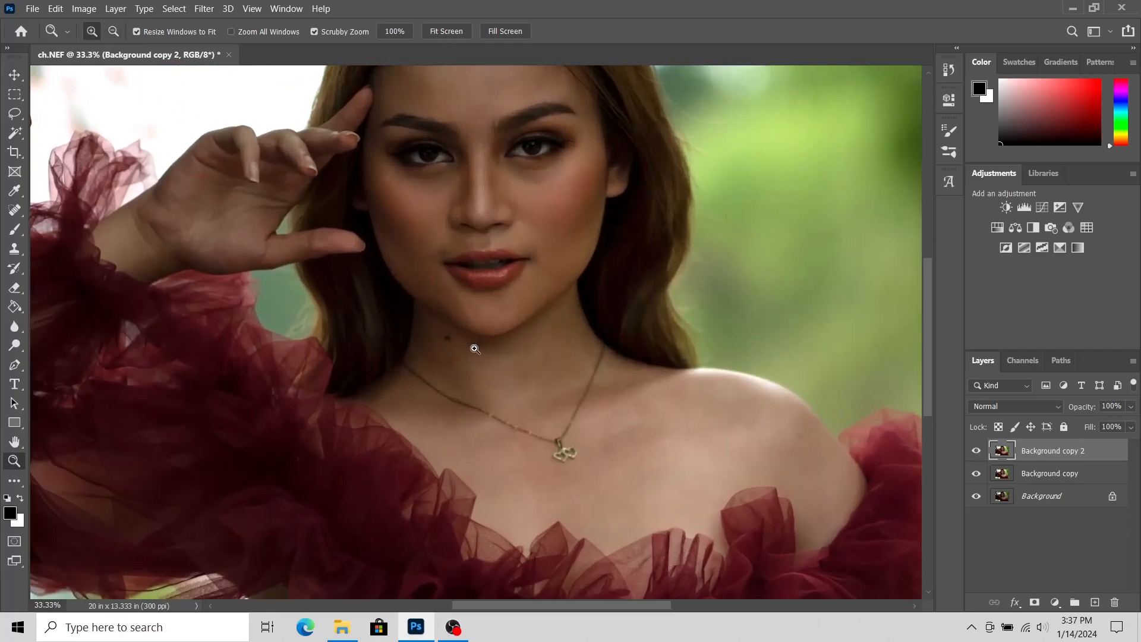
left_click(475, 348)
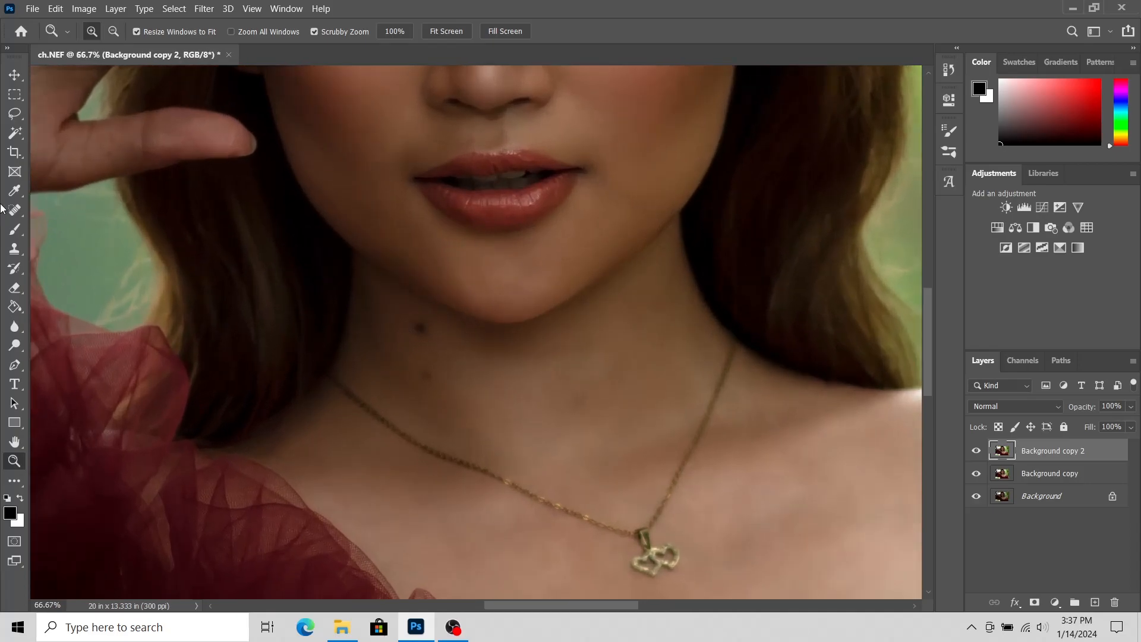
left_click(15, 210)
left_click(65, 209)
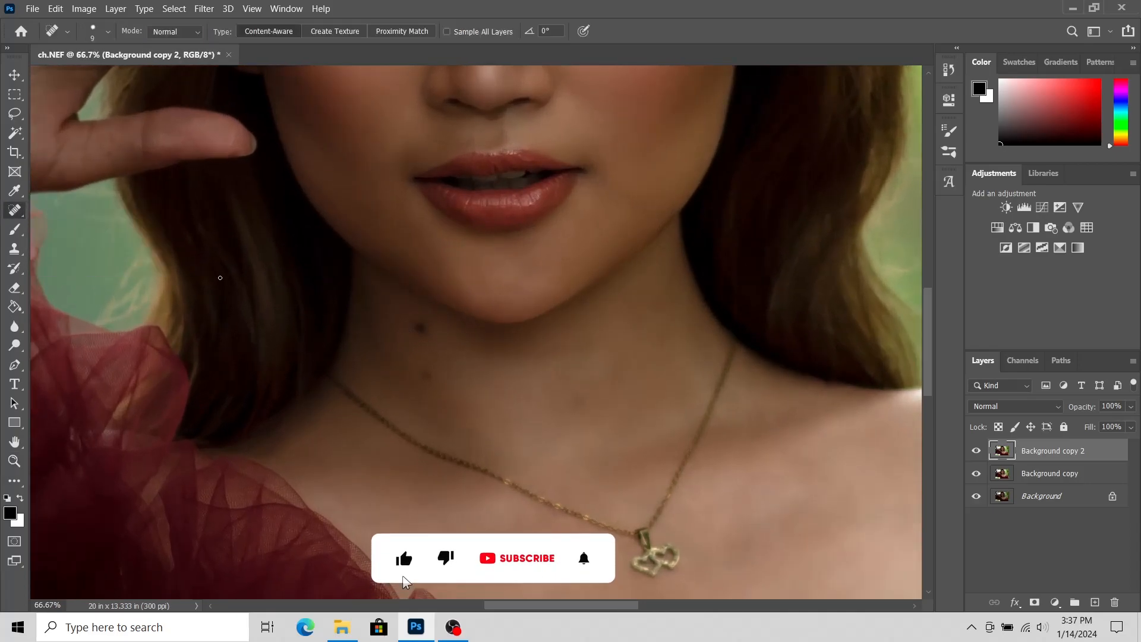
key("bracketright")
key("bracketright")
key("bracketright")
key("bracketright")
key("bracketright")
key("bracketright")
left_click(426, 379)
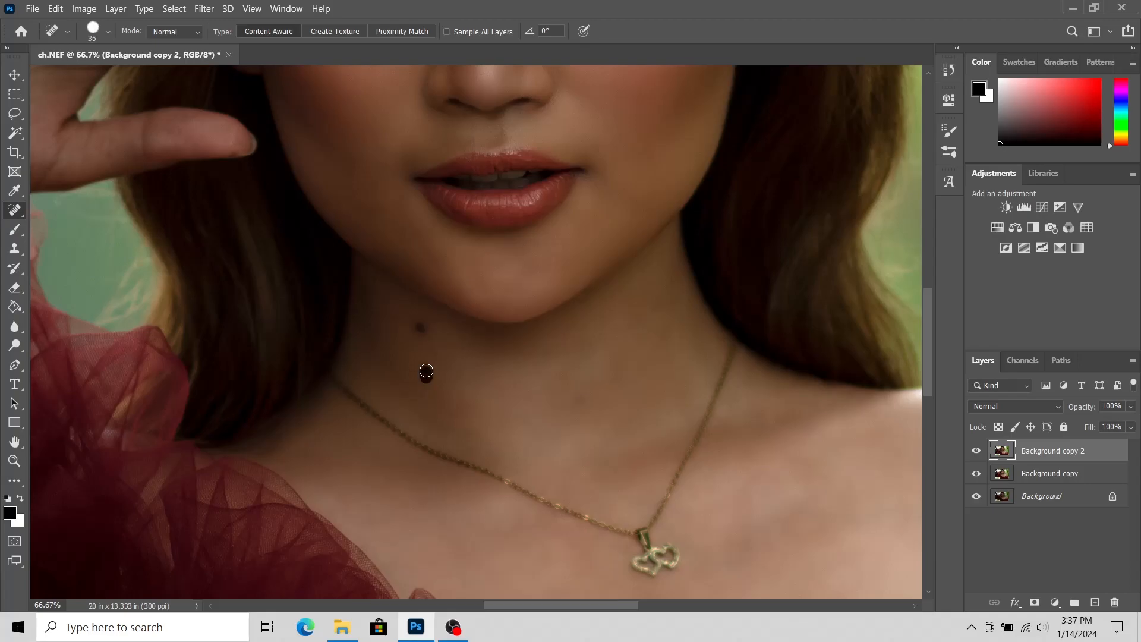
- Remove the dark mole on the neck just below the jawline with the Spot Healing Brush
left_click(421, 325)
left_click_drag(418, 335, 428, 332)
left_click(428, 318)
- Fit the whole image in view and duplicate the retouched Background copy 2 layer
left_click(14, 460)
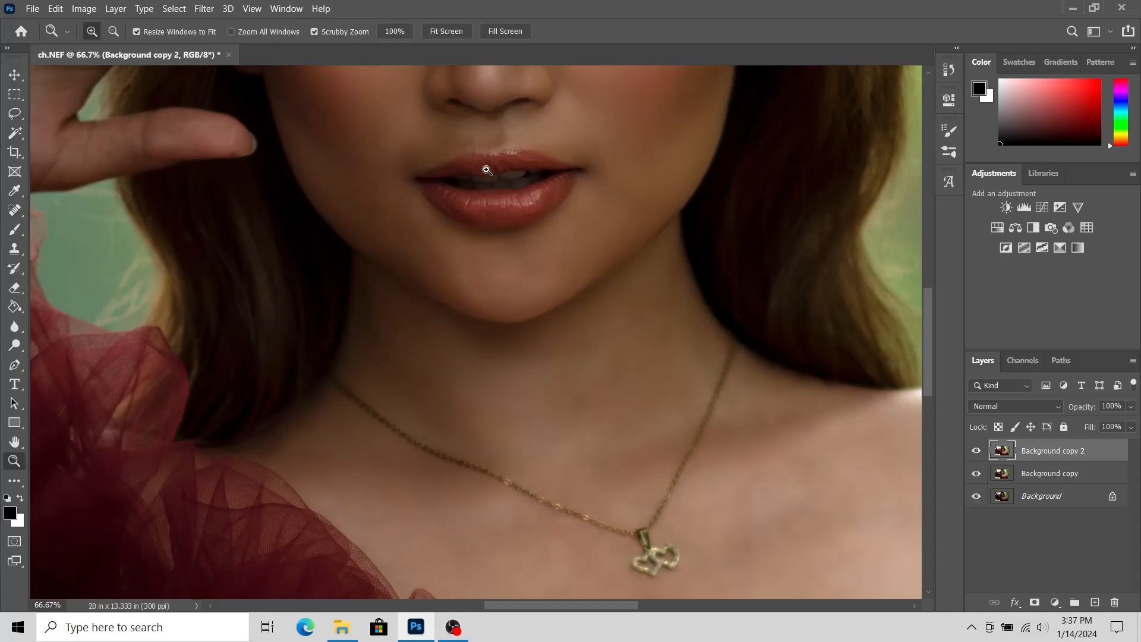
left_click(447, 31)
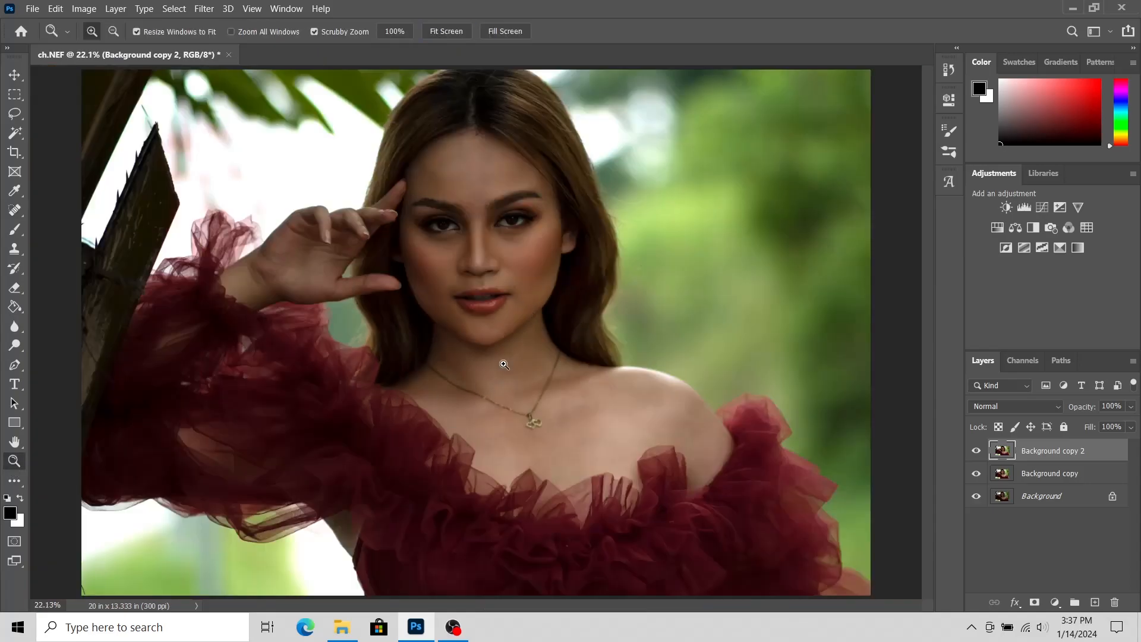
left_click_drag(1080, 452, 1095, 602)
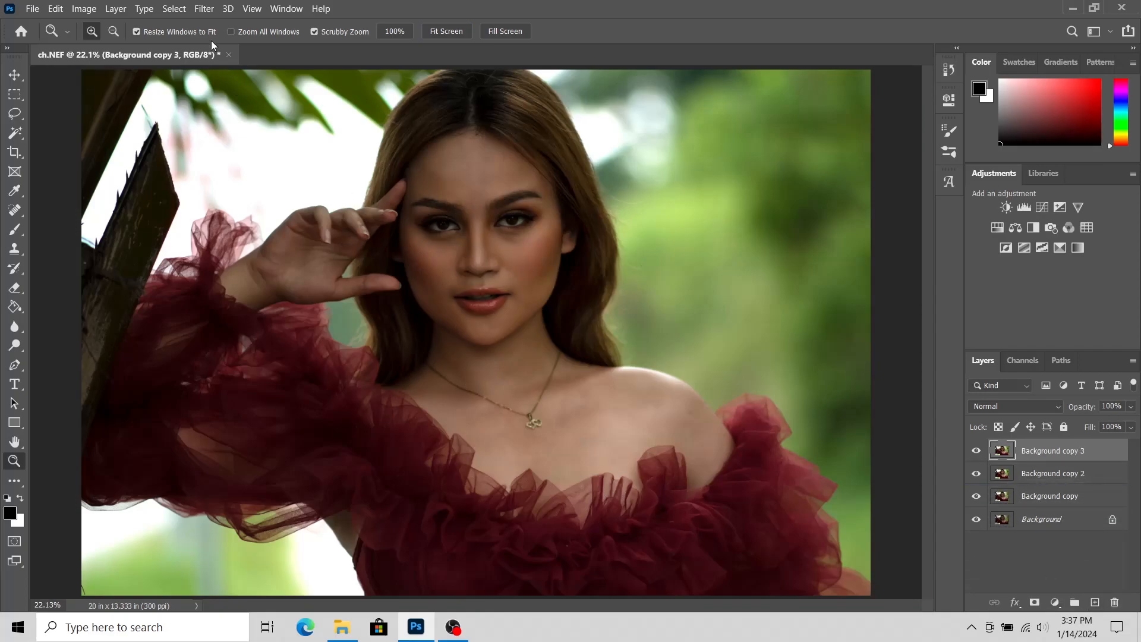
- Open the Camera Raw Filter on Background copy 3 and set Highlights to -66 and Exposure to +0.85
left_click(204, 8)
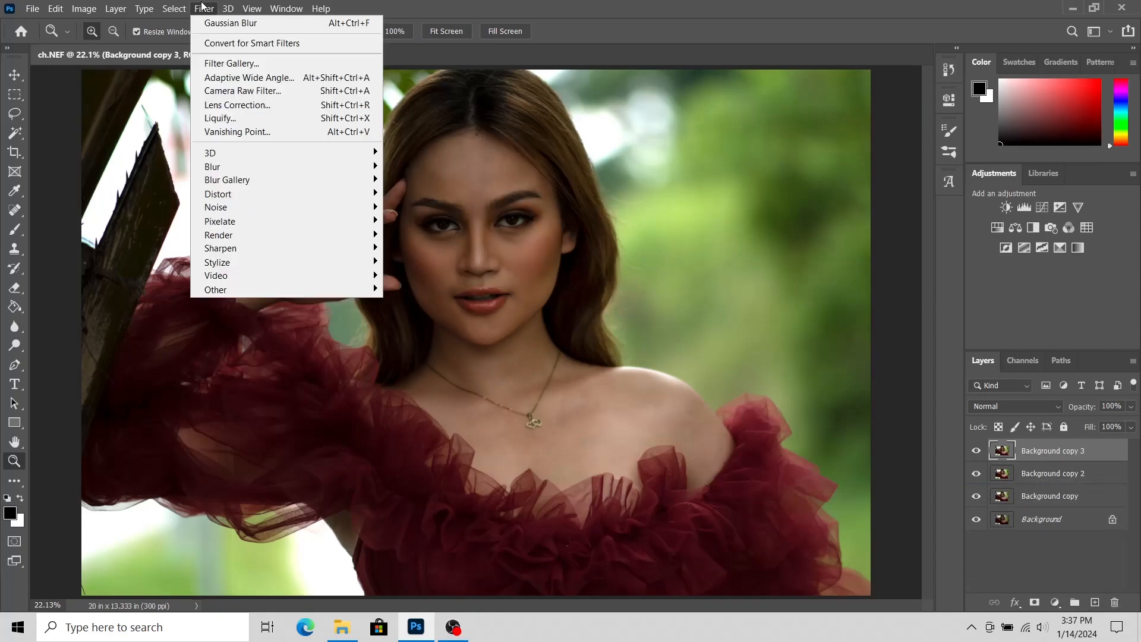
left_click(258, 94)
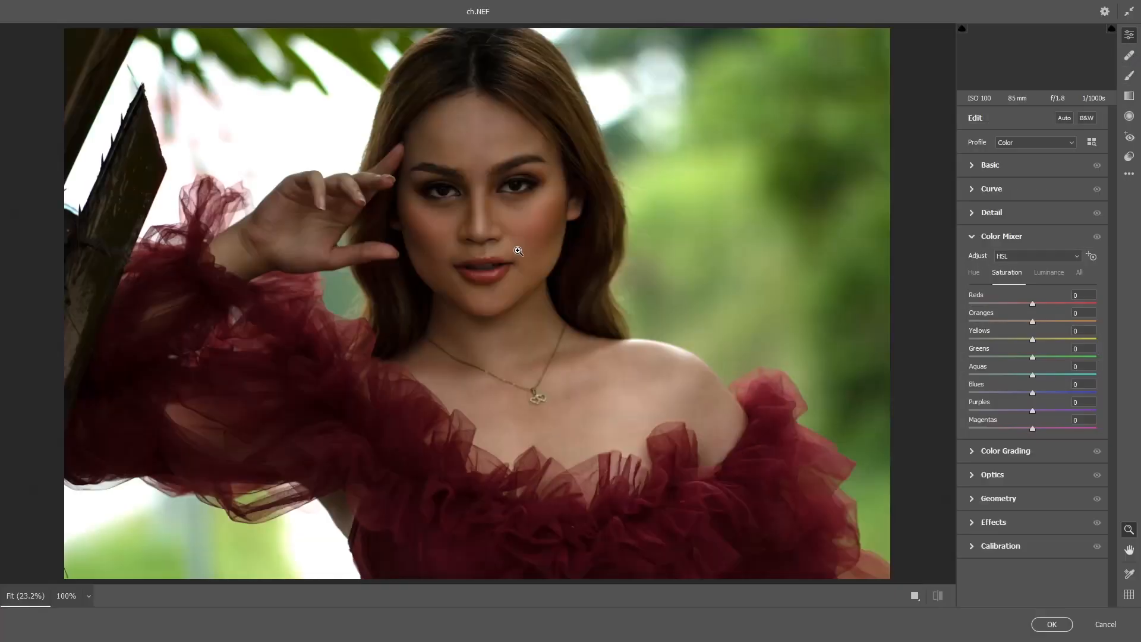
left_click(972, 237)
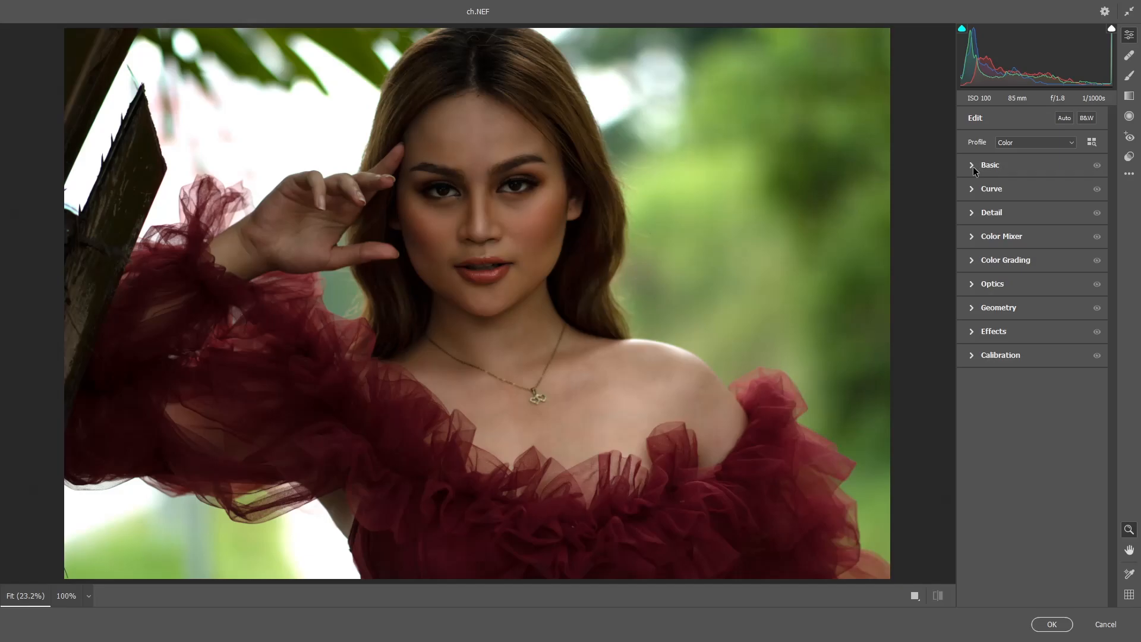
left_click(973, 167)
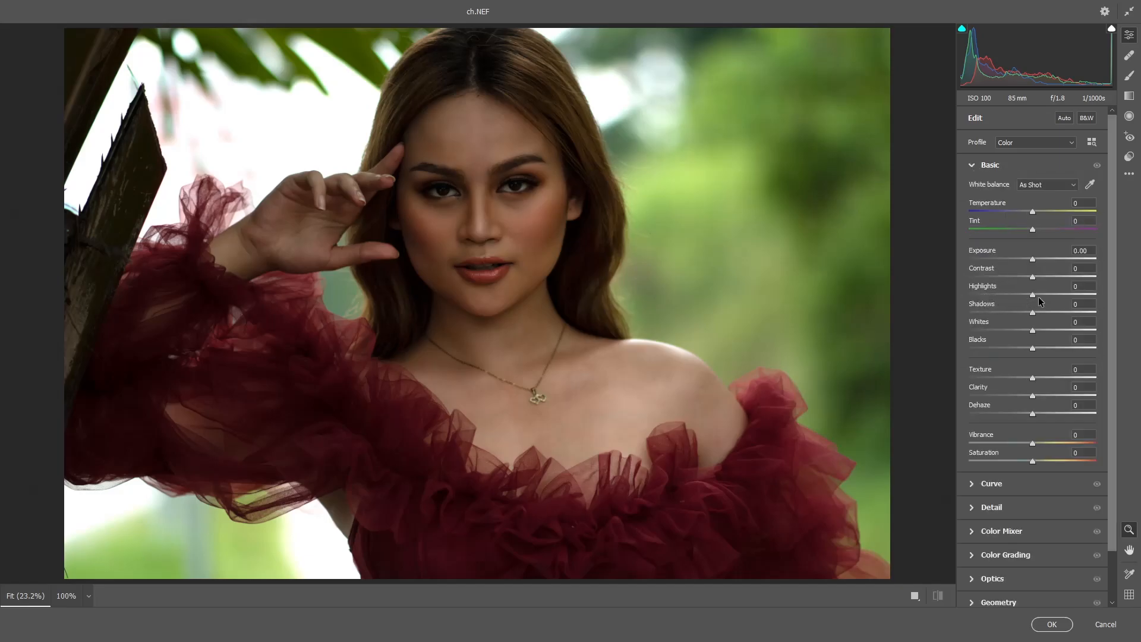
left_click_drag(1032, 295, 990, 294)
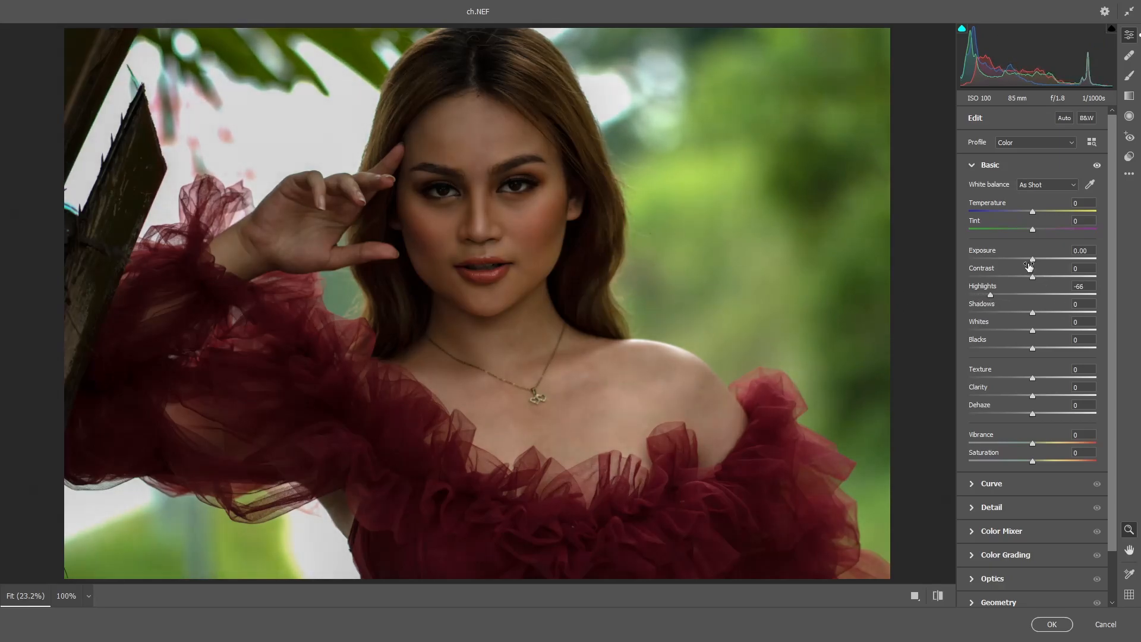
left_click_drag(1033, 262, 1045, 262)
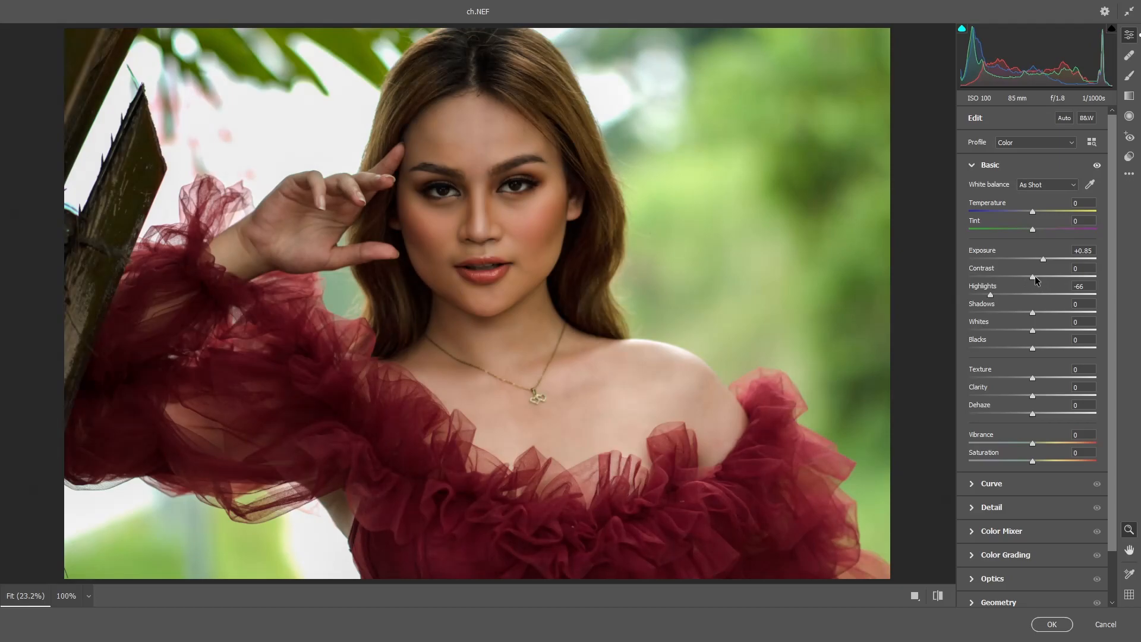
- Set Contrast to +7, Shadows to +10, Whites to +43, Blacks to -18 and Dehaze to +16
left_click_drag(1036, 277, 1024, 315)
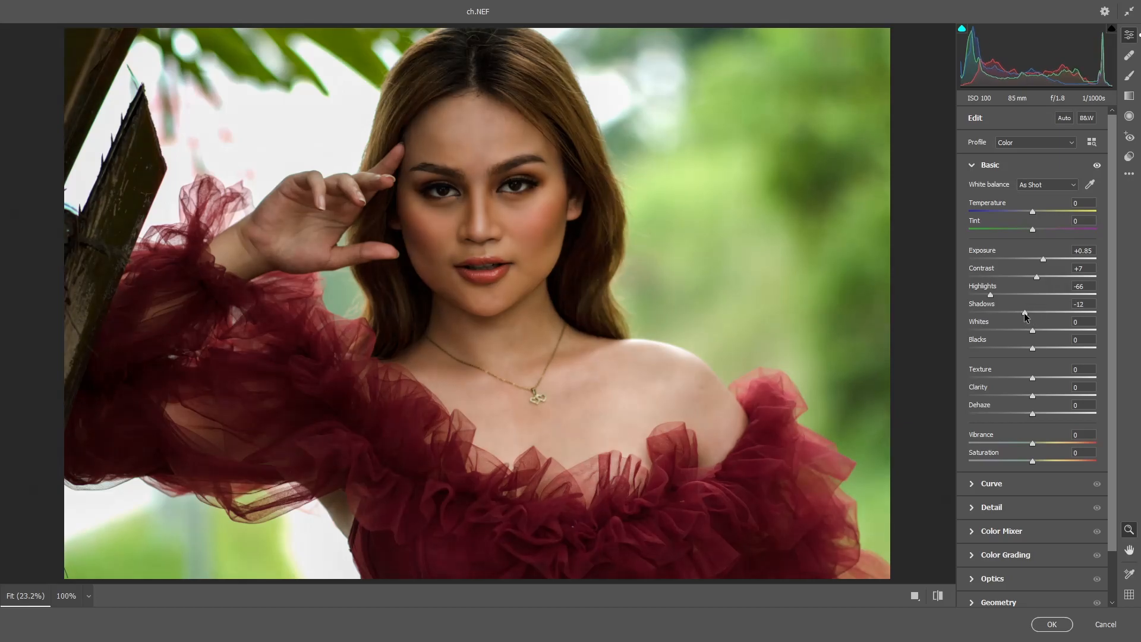
left_click_drag(1032, 333, 1060, 331)
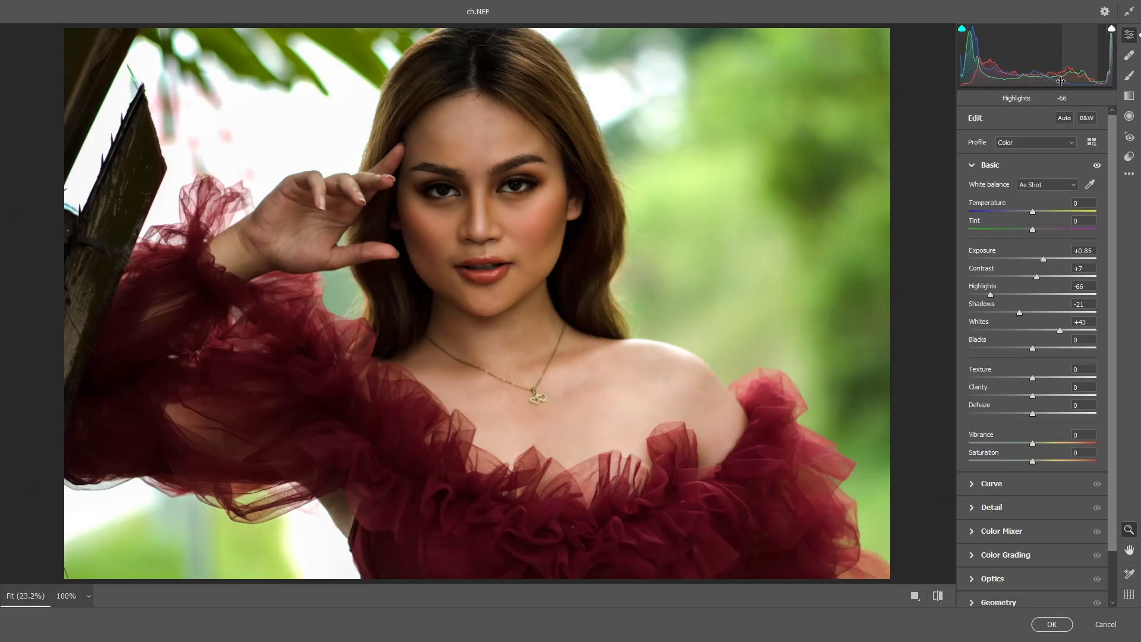
left_click_drag(1034, 348, 1022, 351)
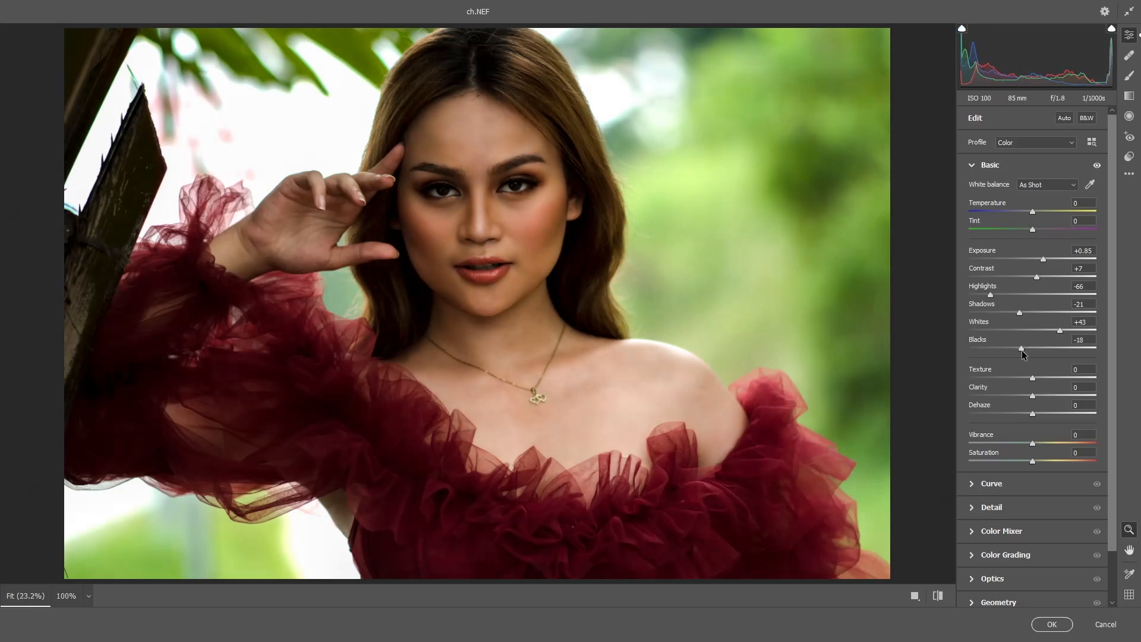
left_click_drag(1034, 413, 1044, 412)
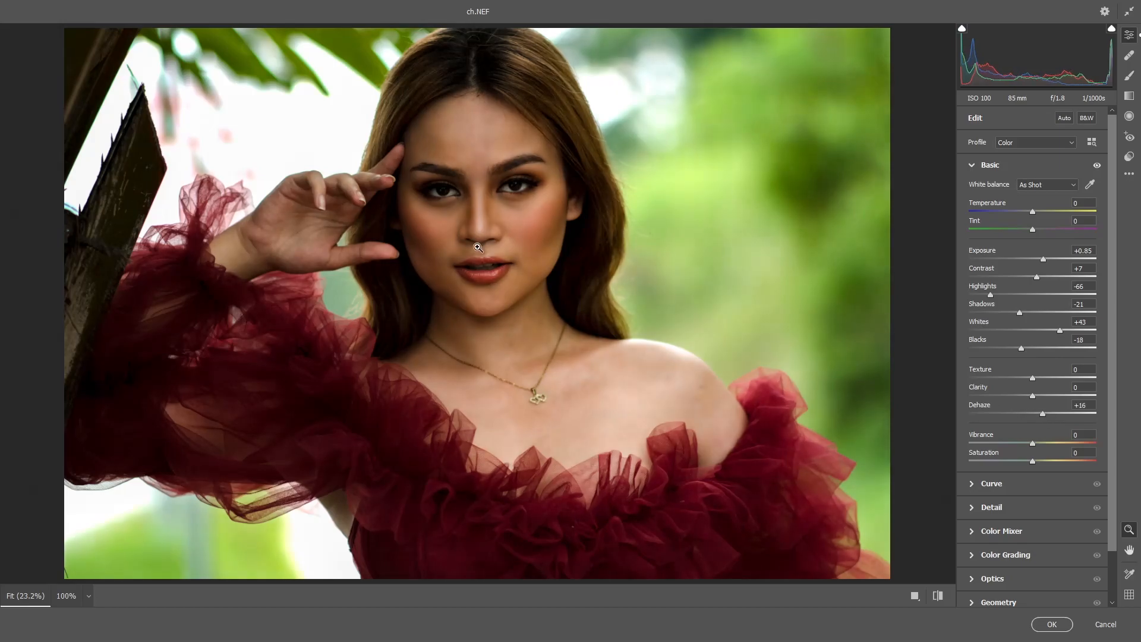
left_click_drag(1029, 313, 1042, 313)
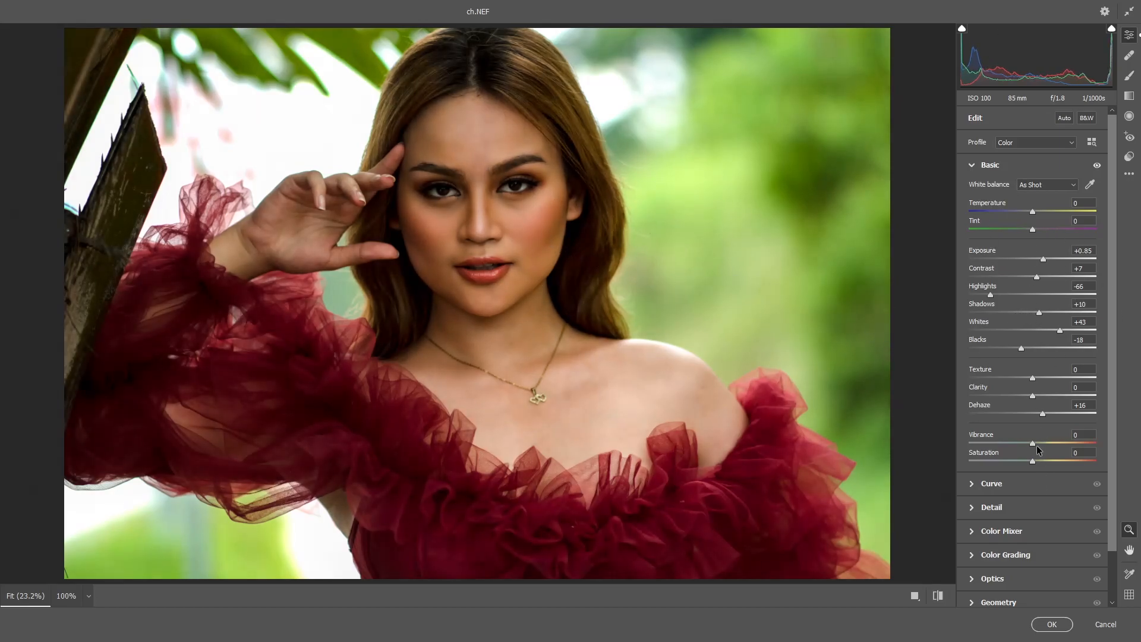
- Mute the overall colors by setting Vibrance to -40 in the Basic adjustments
left_click_drag(1032, 446, 998, 449)
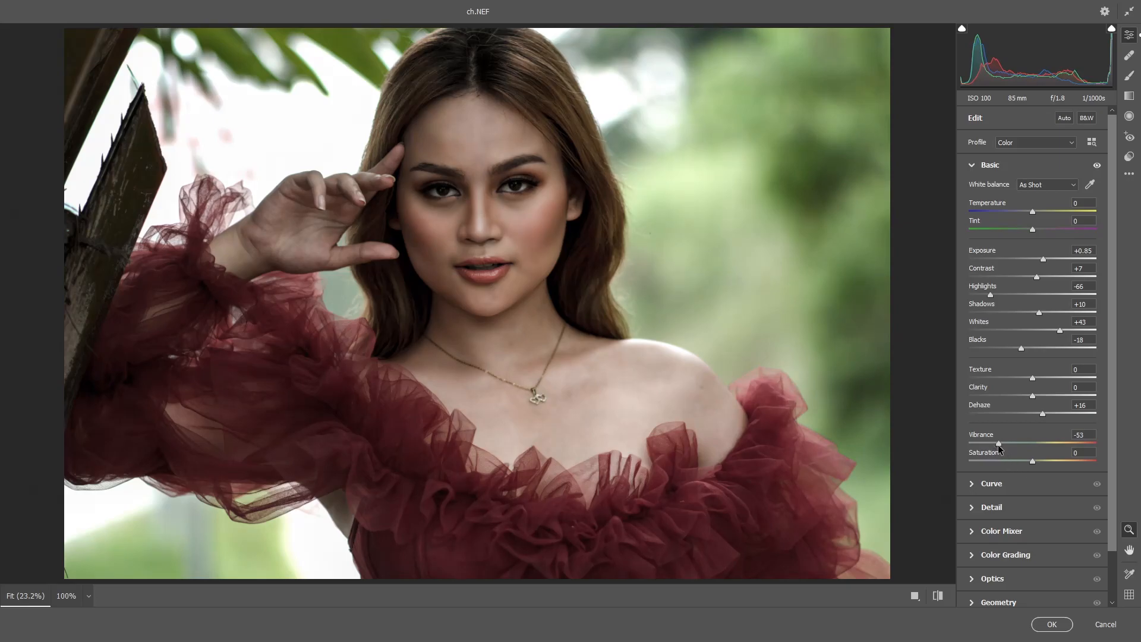
left_click_drag(1000, 447, 1008, 449)
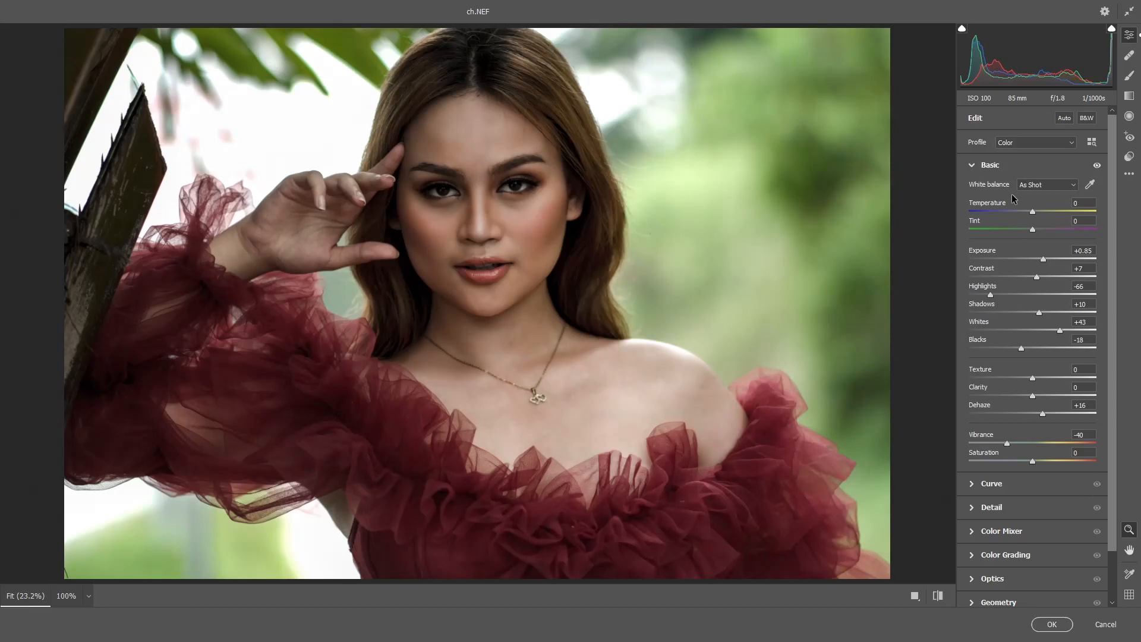
left_click(972, 167)
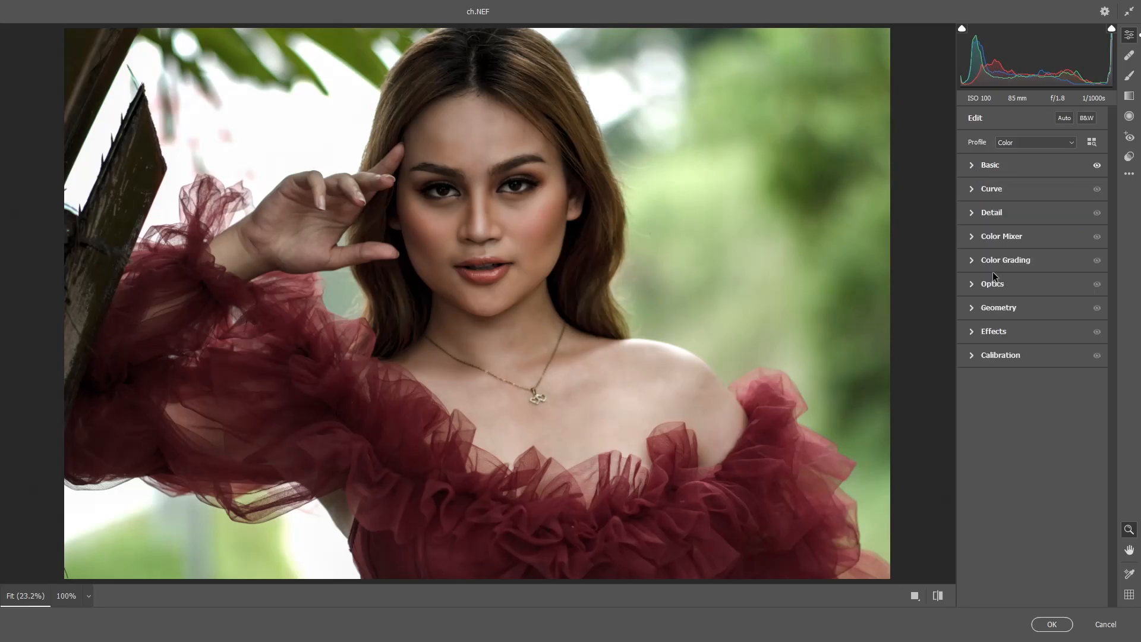
- Apply a small amount of Noise Reduction in the Detail adjustments
left_click(973, 214)
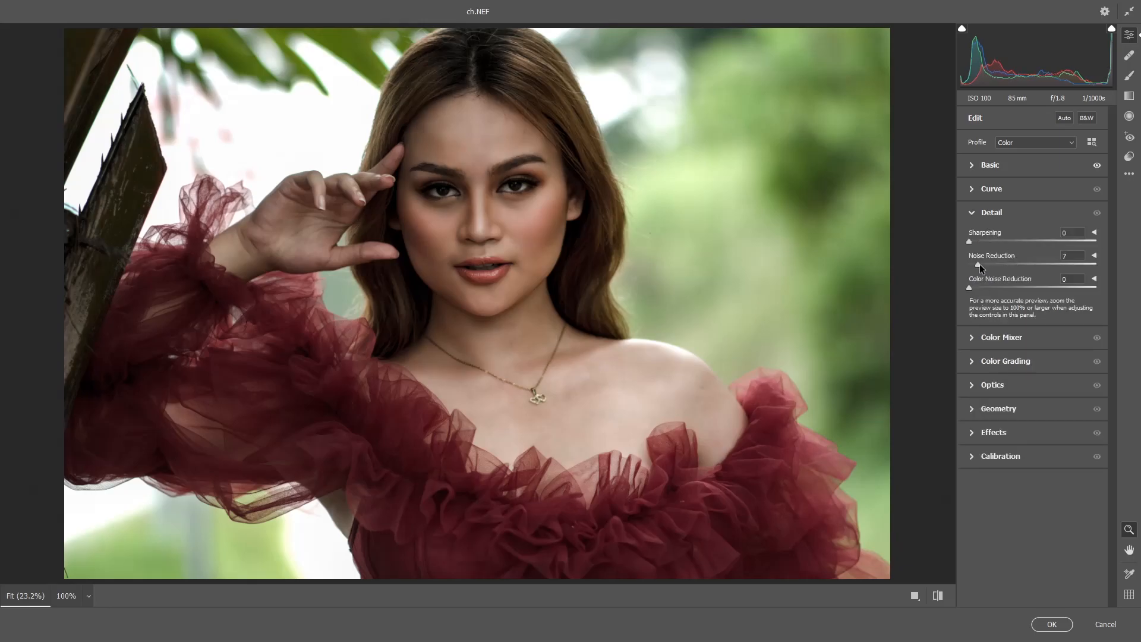
left_click_drag(982, 264, 984, 265)
left_click(975, 214)
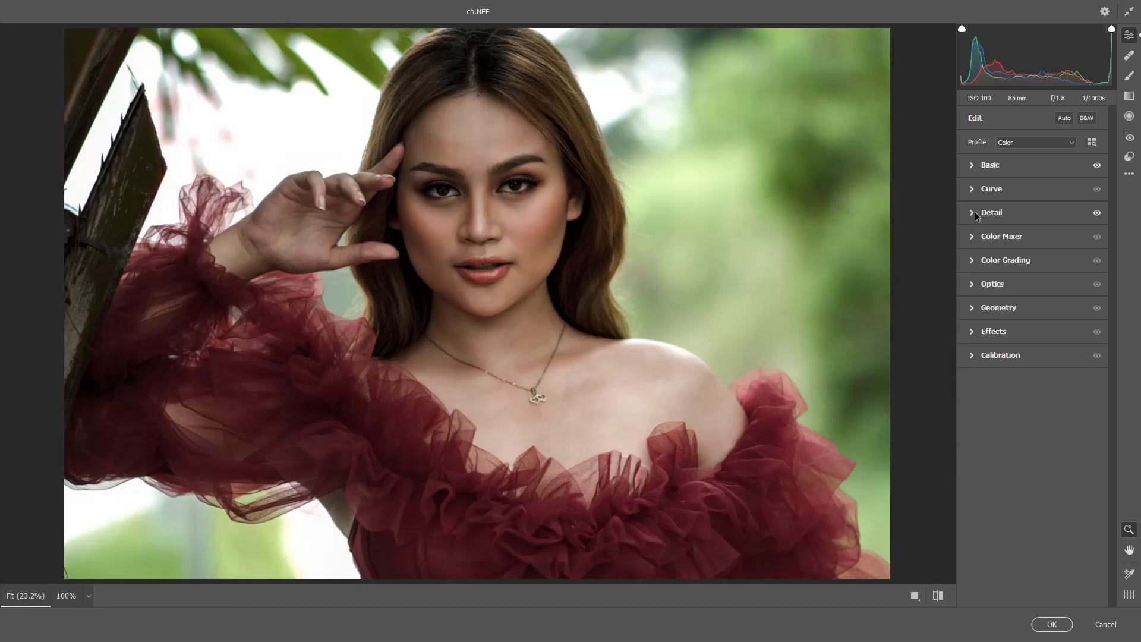
- In the Color Mixer, set Reds saturation to +43, lower Oranges and Greens saturation, and slightly raise Yellows and Magentas
left_click(972, 238)
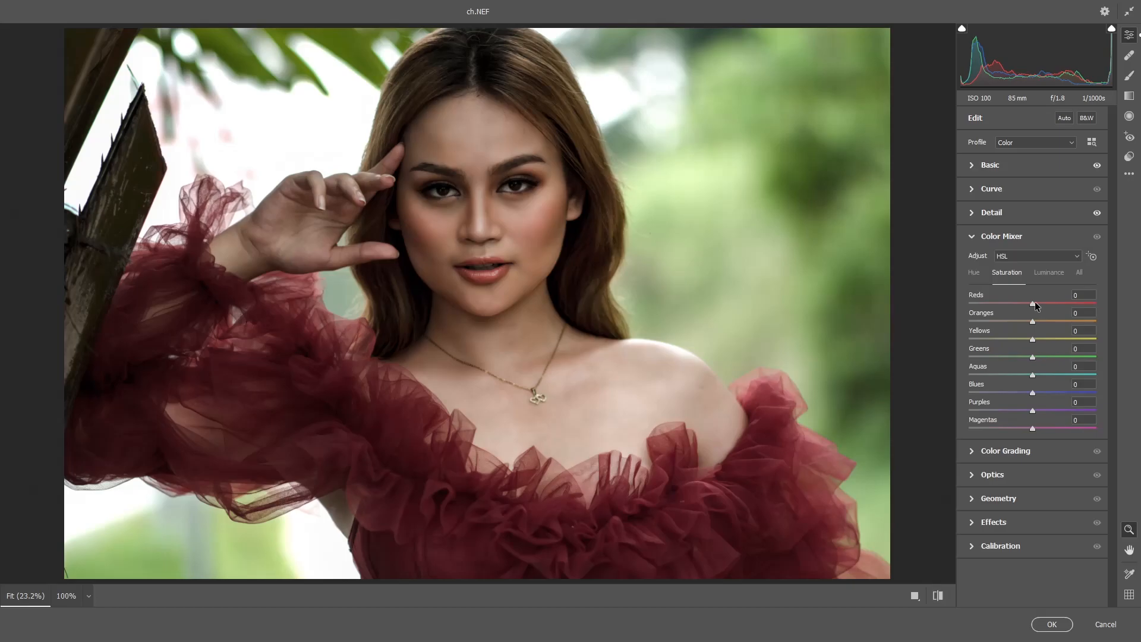
left_click_drag(1033, 305, 1060, 305)
left_click_drag(1051, 320, 1027, 321)
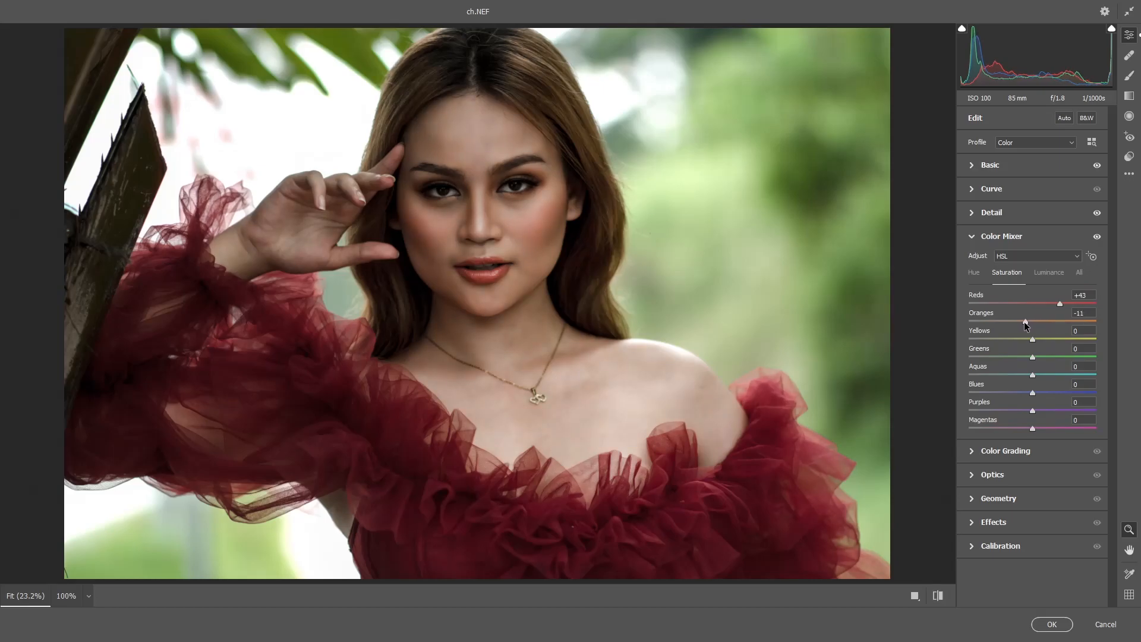
left_click_drag(1024, 322, 1027, 321)
left_click_drag(1052, 339, 1035, 339)
left_click_drag(1038, 358, 1011, 355)
left_click_drag(1033, 430, 1045, 434)
- Shift the Color Mixer hues to -26 for Reds, -64 for Greens, -7 for Purples and -3 for Magentas
left_click(974, 272)
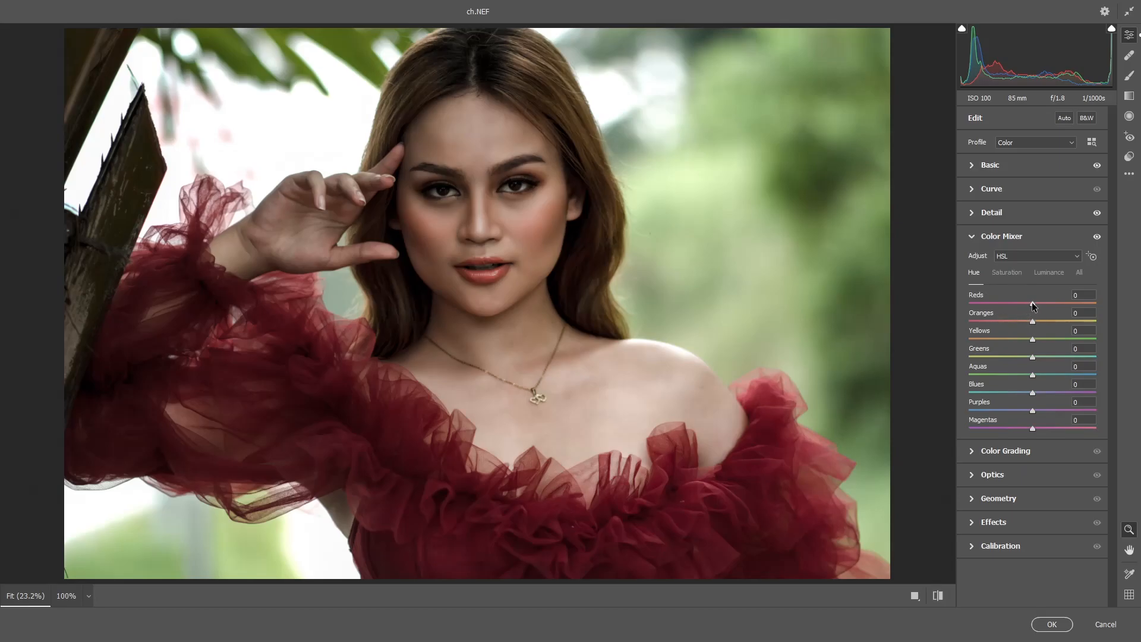
mouse_move(1033, 305)
left_mouse_down()
mouse_move(1014, 302)
mouse_move(1061, 303)
mouse_move(1016, 301)
left_mouse_up()
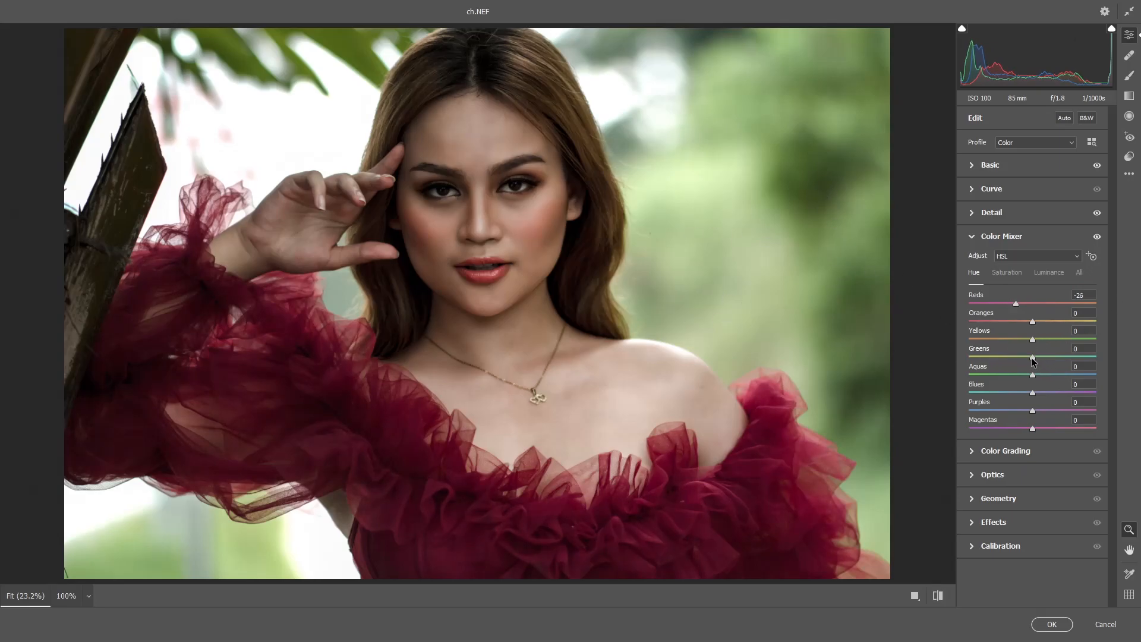
left_click_drag(1033, 356, 992, 356)
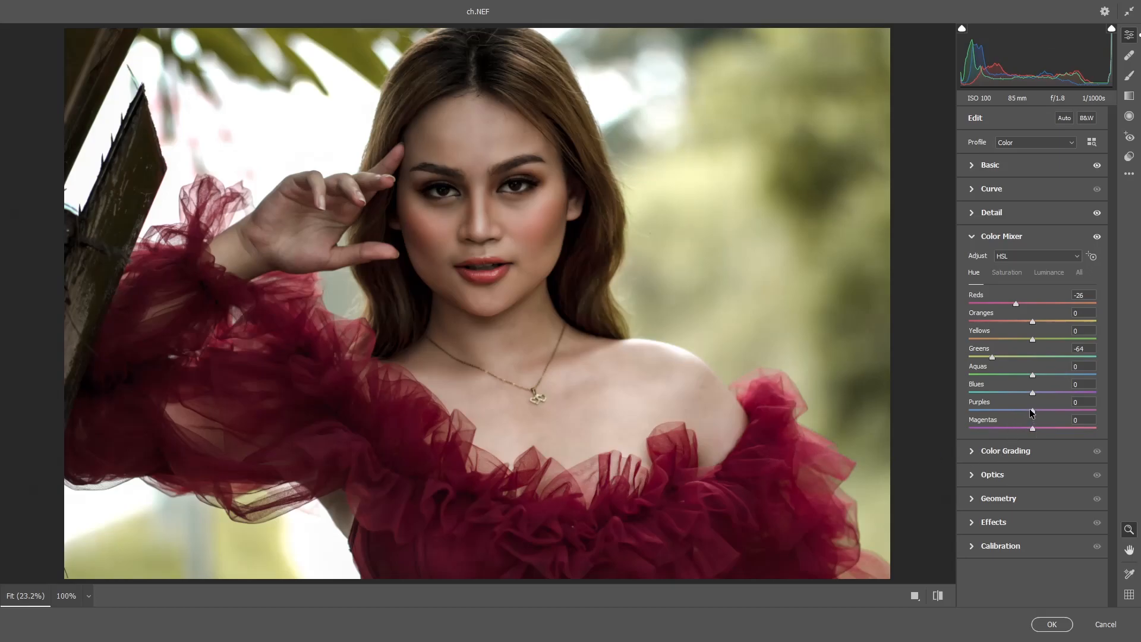
left_click_drag(1004, 407, 1031, 434)
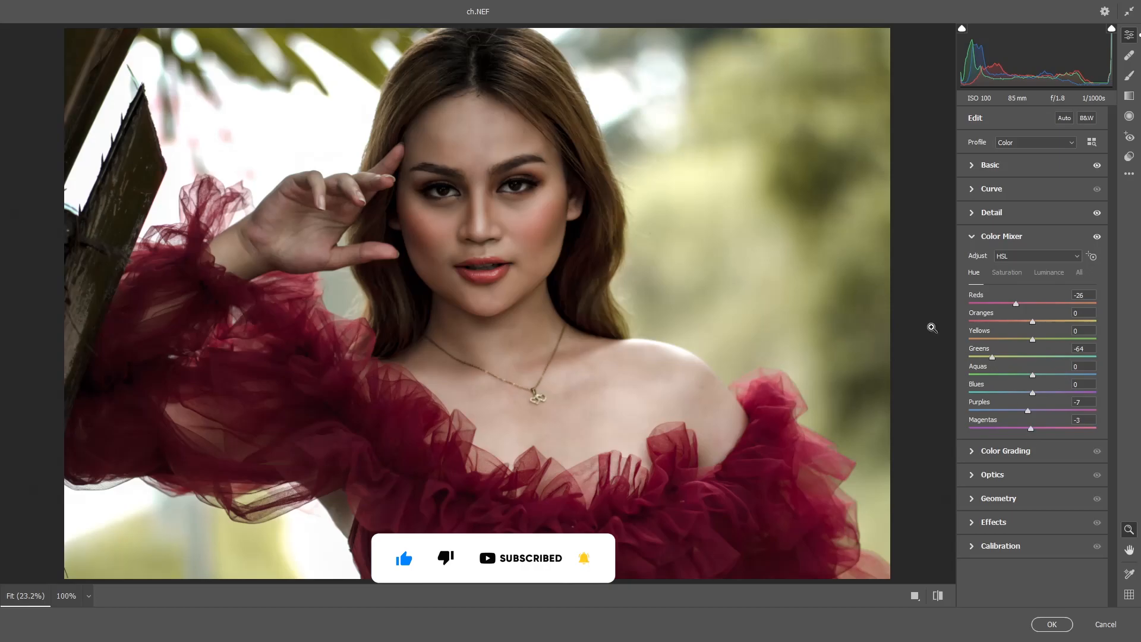
left_click(974, 238)
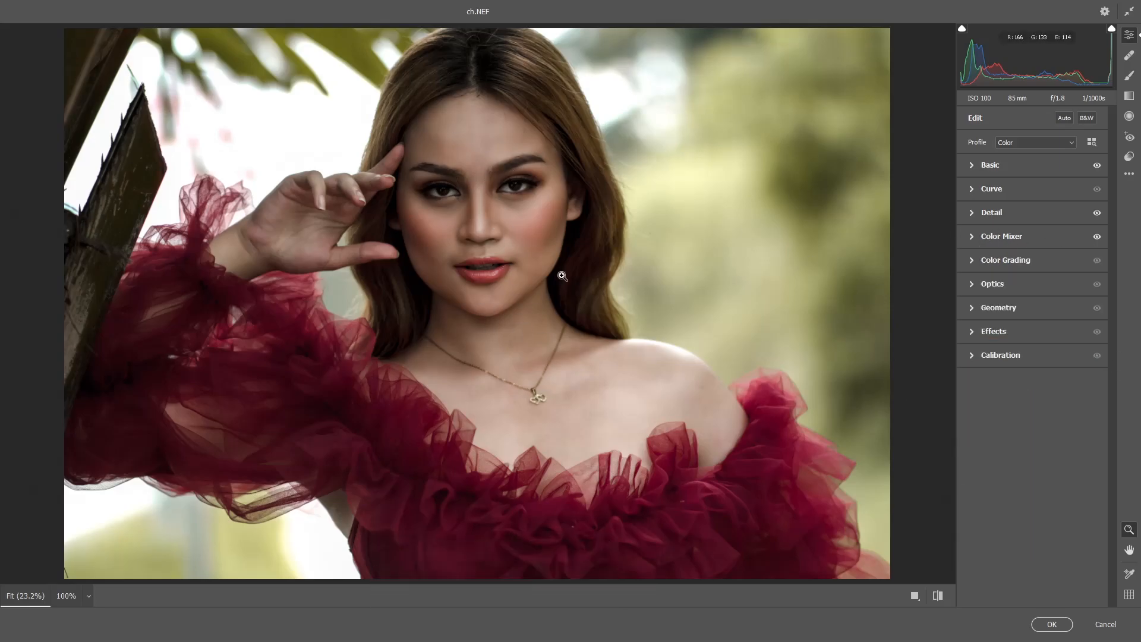
- Raise the Blue Primary saturation to +48 in the Calibration adjustments and apply the Camera Raw Filter
left_click(972, 356)
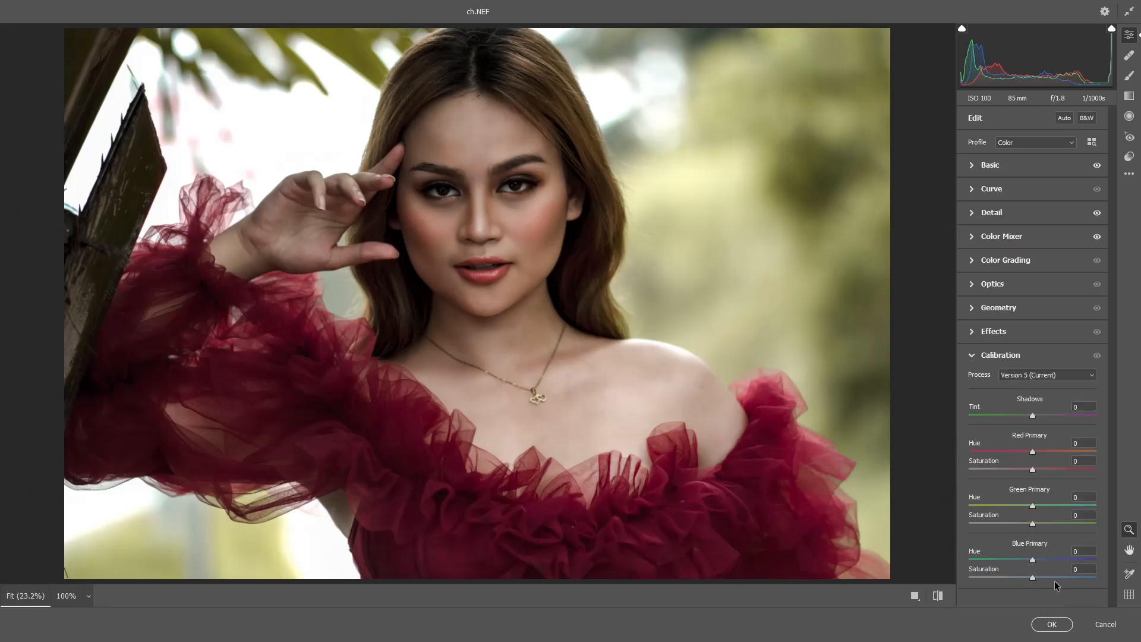
left_click_drag(1052, 578, 1054, 578)
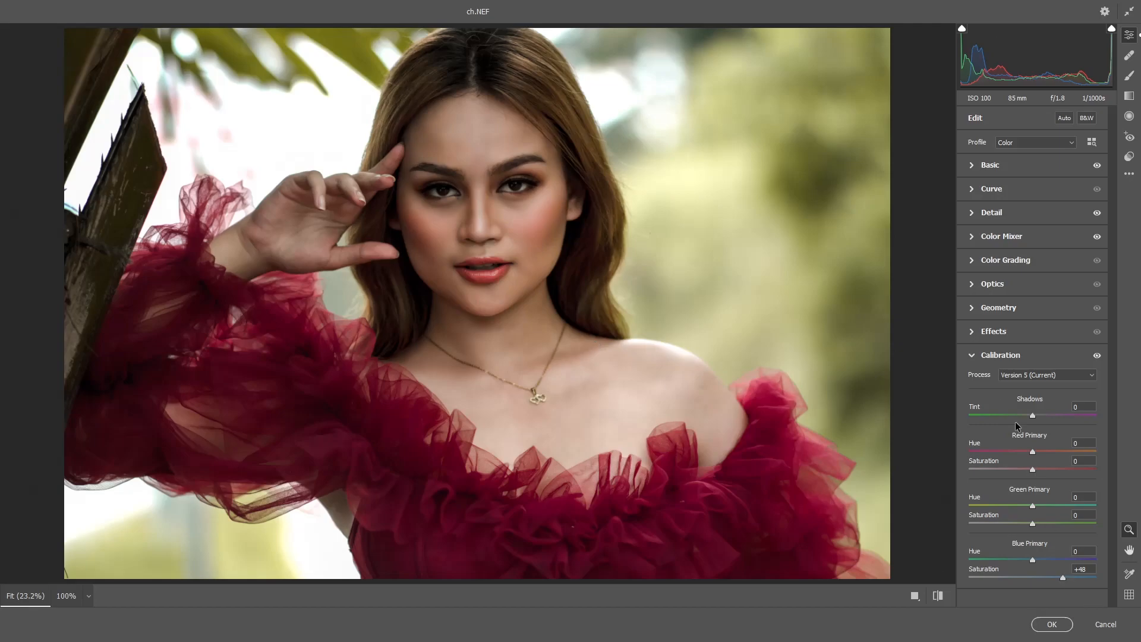
left_click(978, 357)
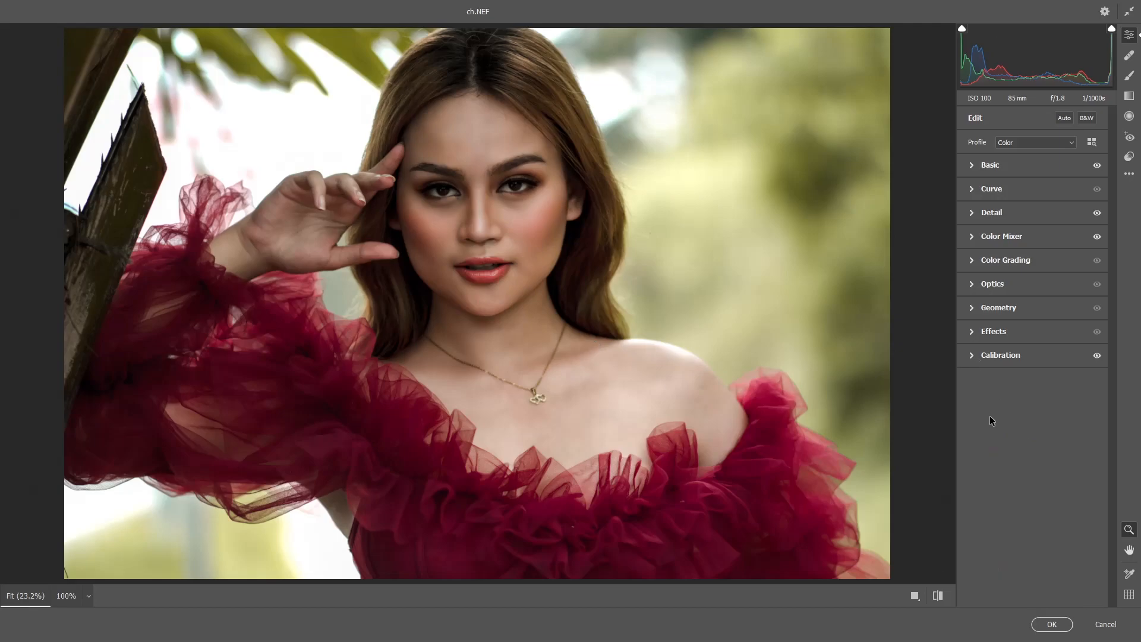
left_click(1053, 626)
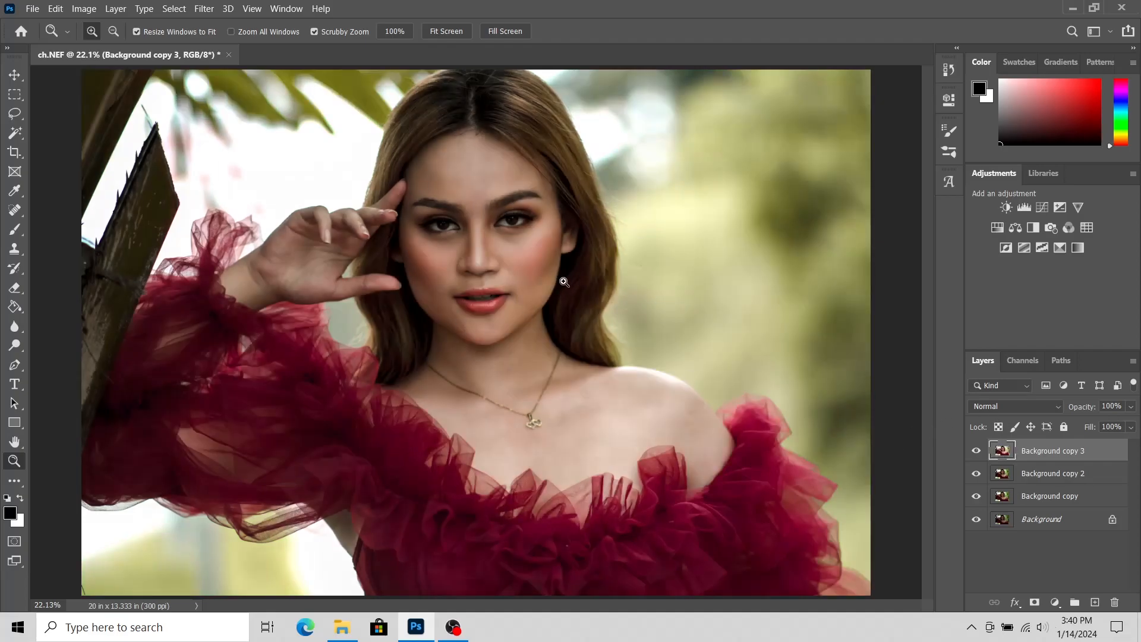
- Toggle the visibility of the Background copy 3 layer to compare the image before and after grading
left_click(977, 452)
left_click(977, 452)
left_click(976, 452)
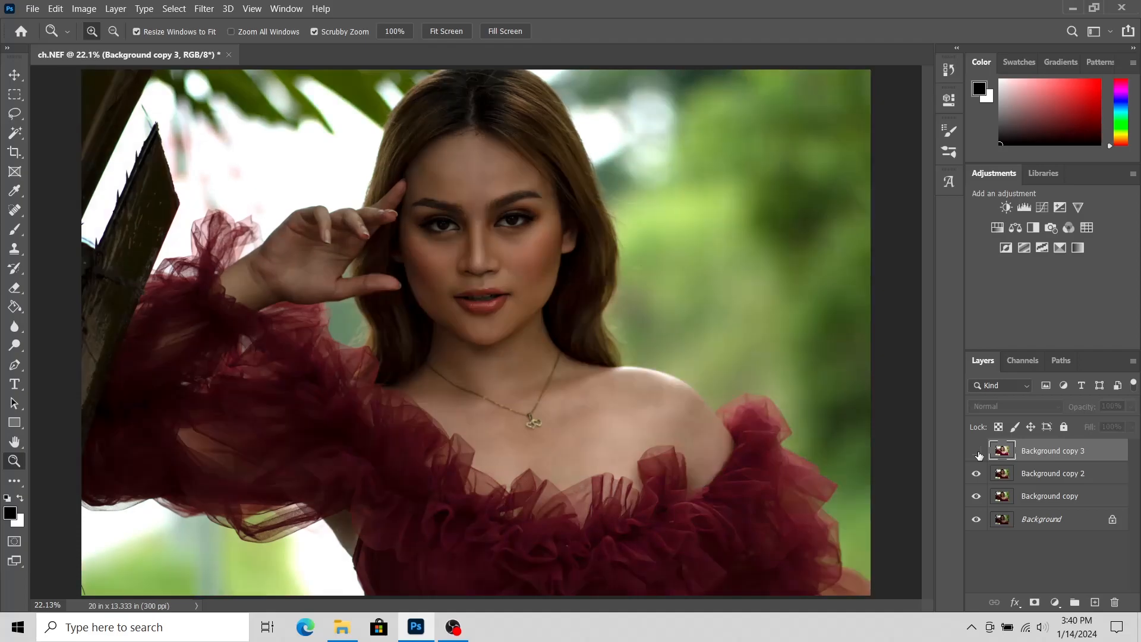
left_click(976, 452)
left_click(977, 452)
left_click(977, 452)
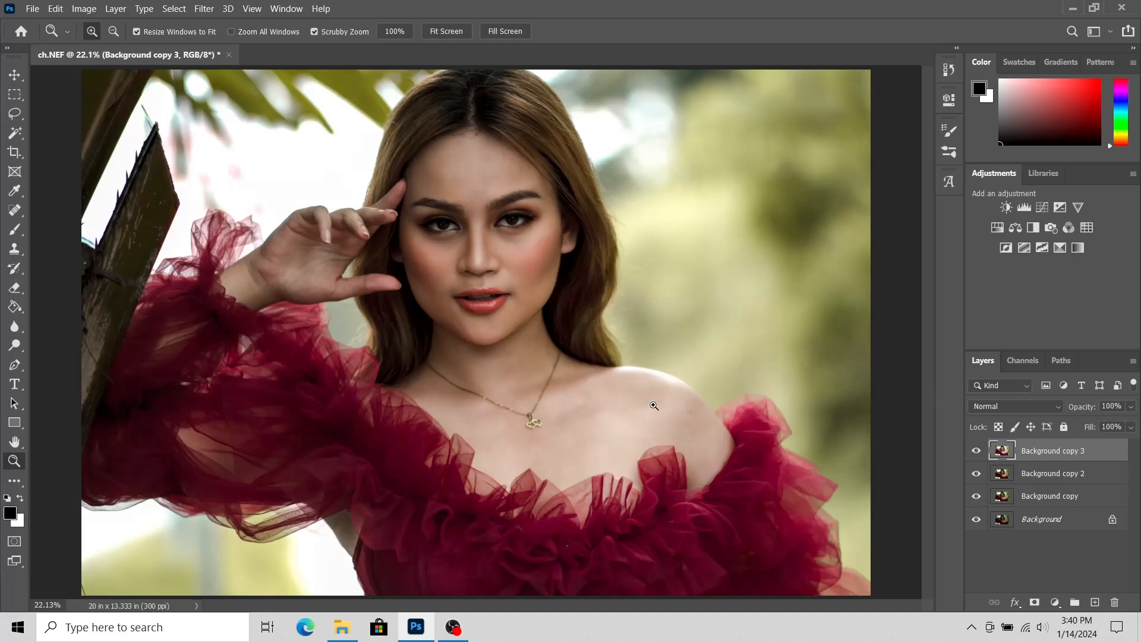
- Duplicate the Background copy 3 layer and add a Selective Color adjustment layer above the duplicate
left_click_drag(1083, 452, 1097, 604)
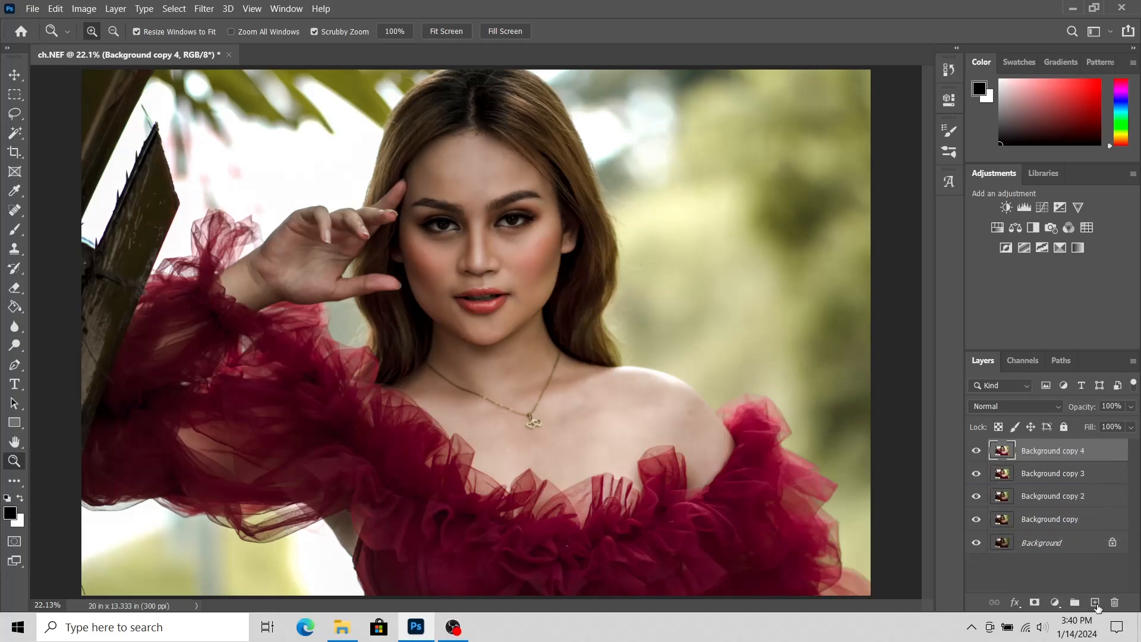
left_click(1056, 603)
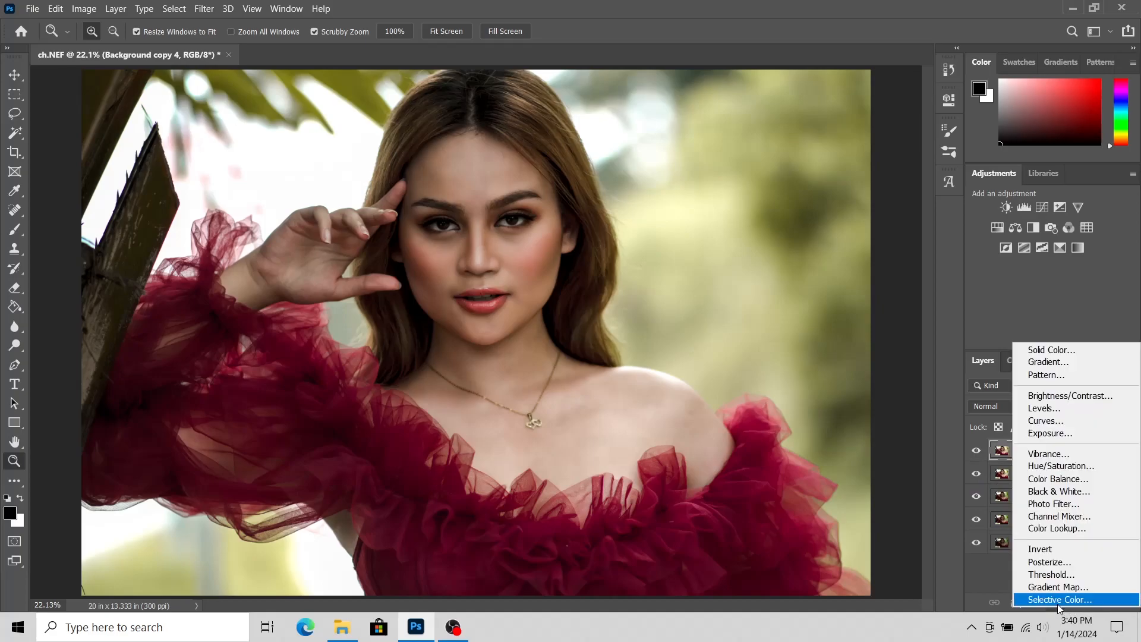
left_click(1059, 600)
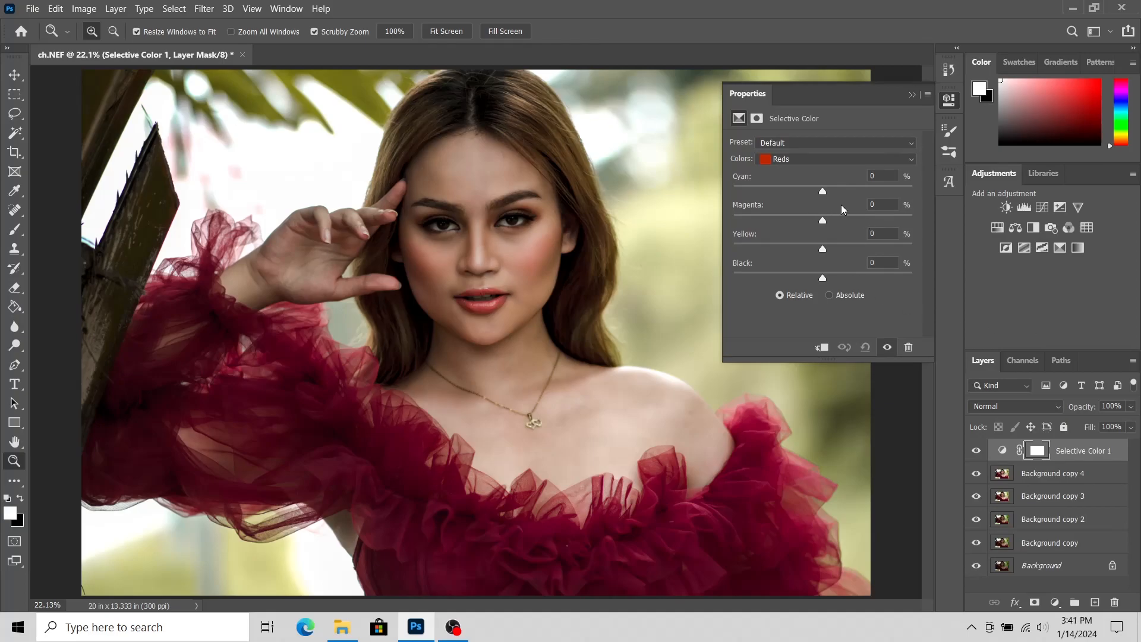
- In Selective Color, set Reds to Cyan -55 and Yellow -20, and set Yellows to Cyan -45 with Yellow lowered moderately
left_click_drag(825, 192, 773, 196)
left_click_drag(824, 248, 802, 249)
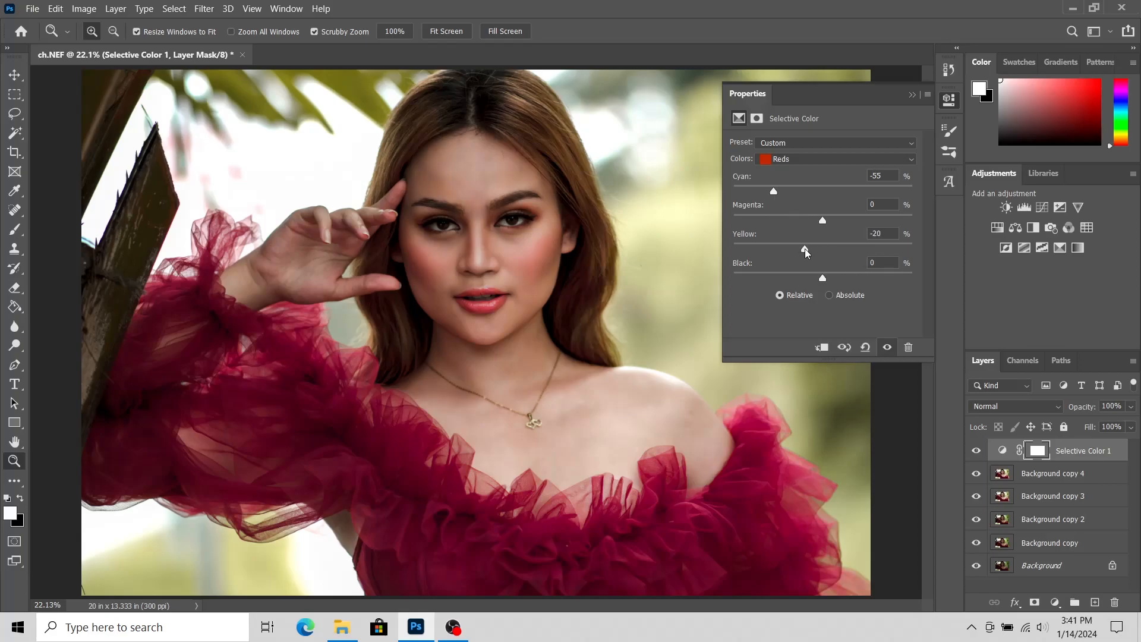
left_click(819, 158)
left_click(819, 177)
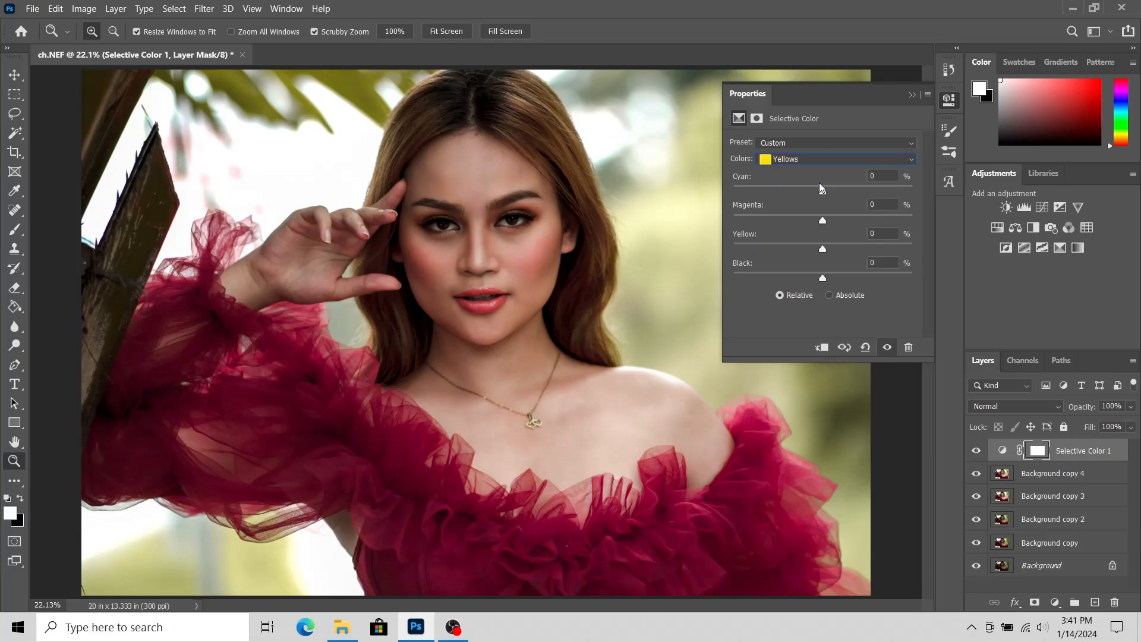
left_click_drag(821, 189, 781, 190)
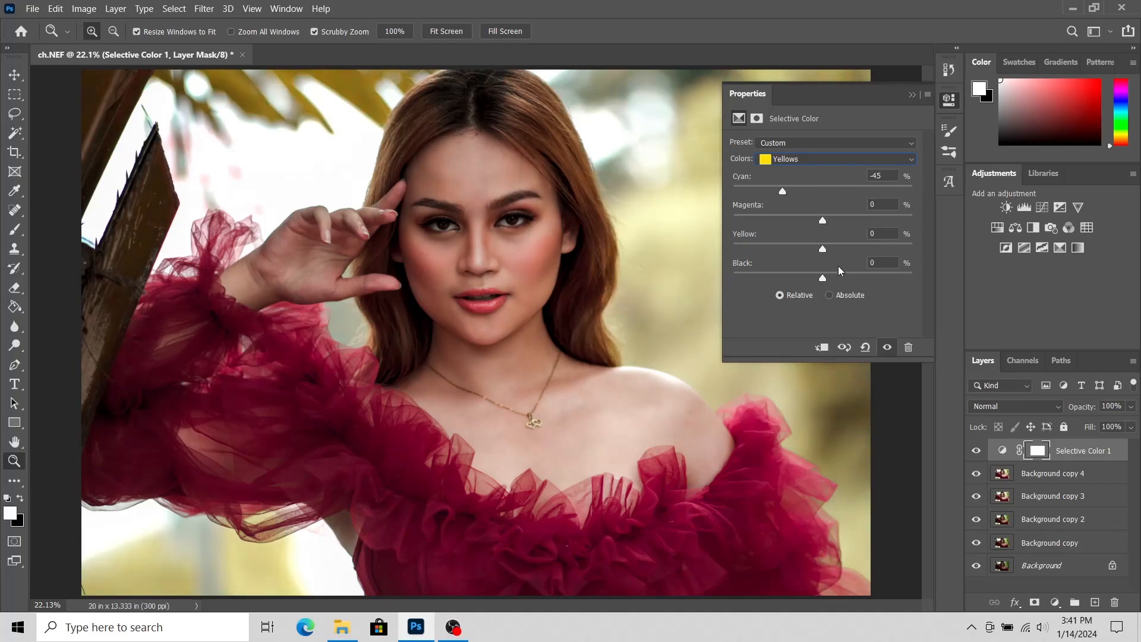
left_click_drag(823, 249, 804, 254)
- Set the Selective Color Greens to Cyan -41, Magenta -2, Yellow +55 and Black +42
left_click(825, 160)
left_click(818, 193)
left_click_drag(826, 192, 883, 190)
left_click_drag(823, 249, 860, 281)
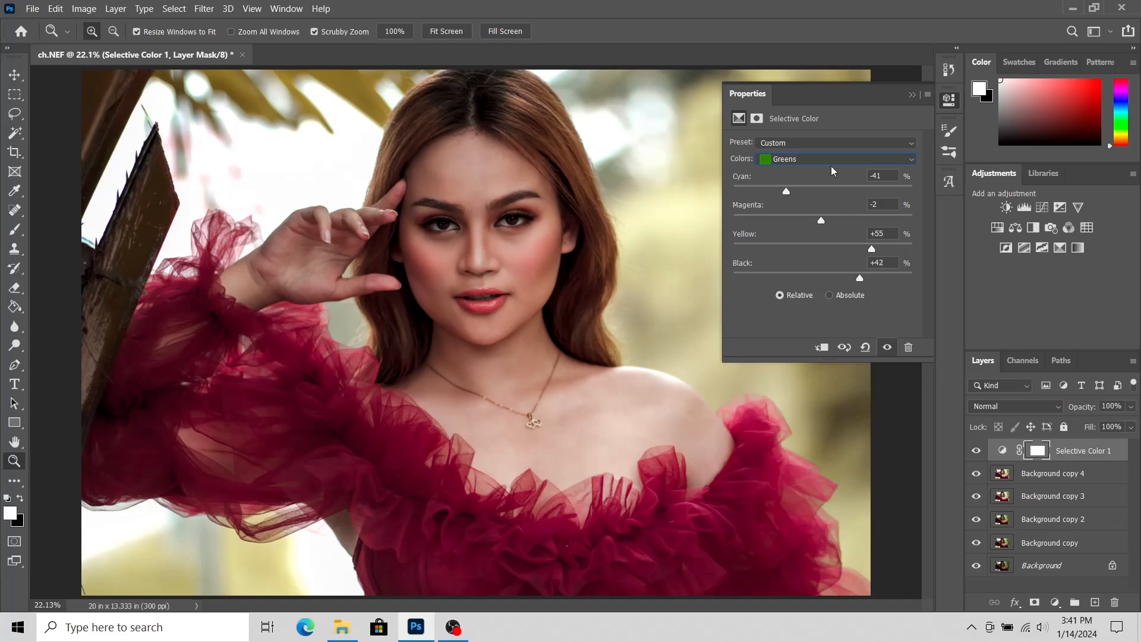
- Lower the Cyan and Magenta amounts for the Cyans range in Selective Color
left_click(831, 162)
left_click(827, 207)
left_click_drag(824, 190, 787, 199)
left_click_drag(843, 226, 797, 225)
- Refine the Greens range in Selective Color by raising Black further and nudging Magenta up slightly
left_click(830, 162)
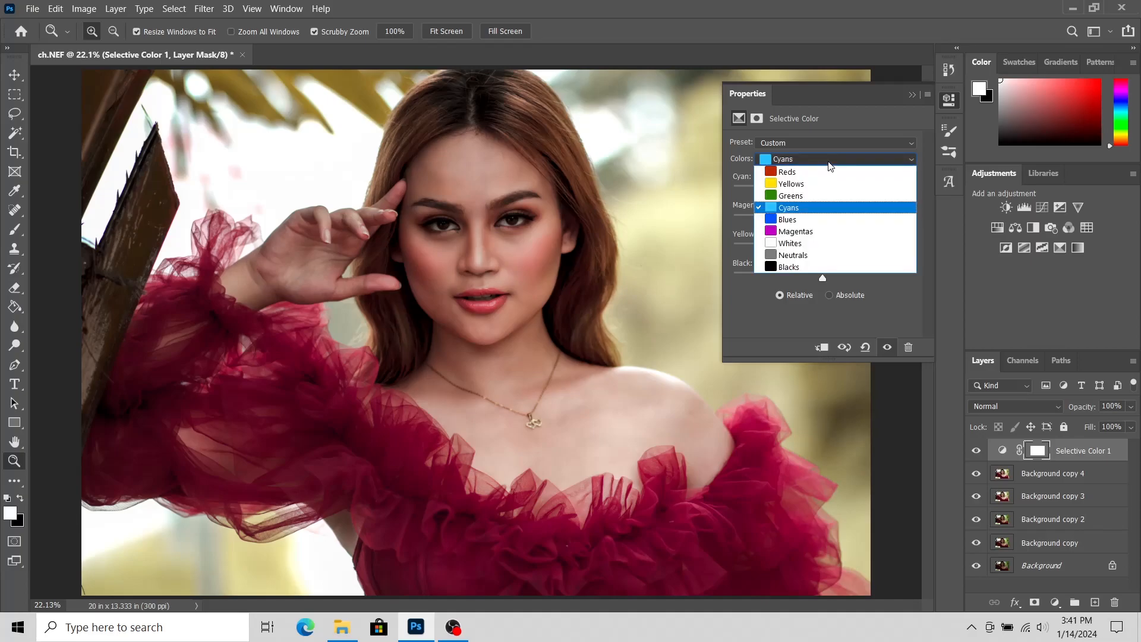
left_click(828, 192)
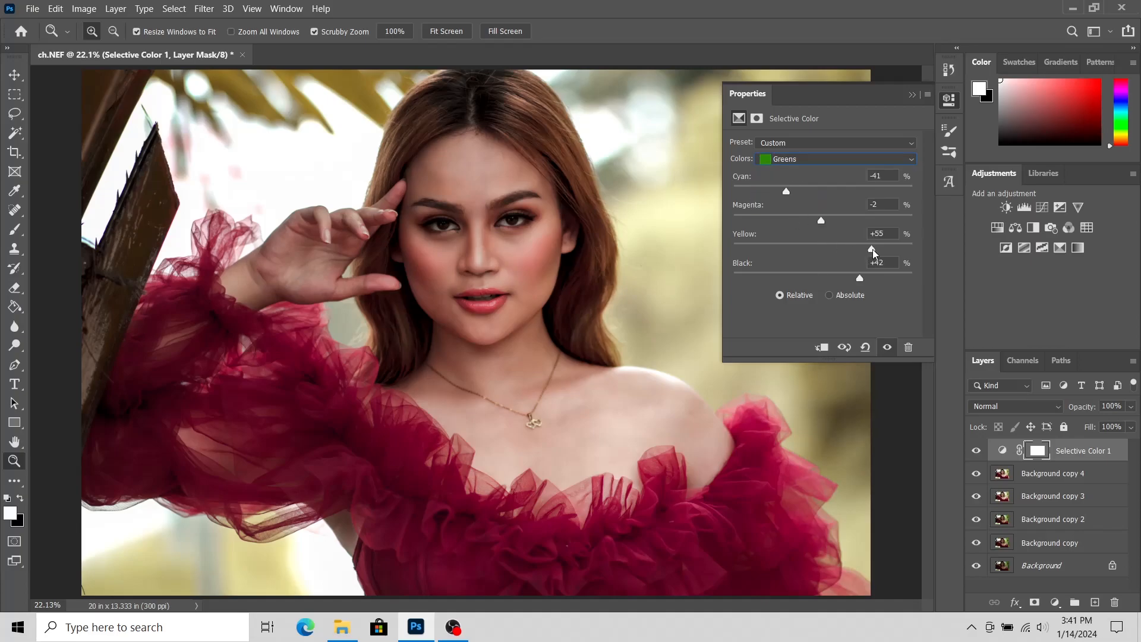
left_click_drag(860, 279, 869, 279)
mouse_move(821, 220)
left_mouse_down()
mouse_move(789, 220)
mouse_move(825, 226)
left_mouse_up()
- Slightly lower the Cyan and Yellow amounts for the Whites range in Selective Color
left_click(826, 158)
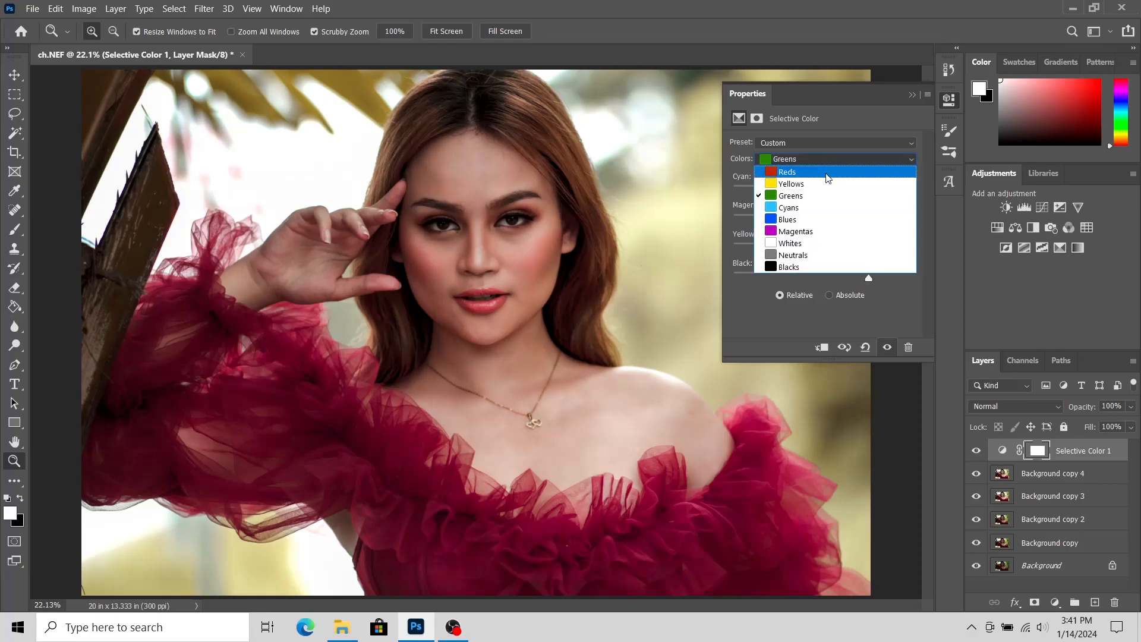
left_click(823, 219)
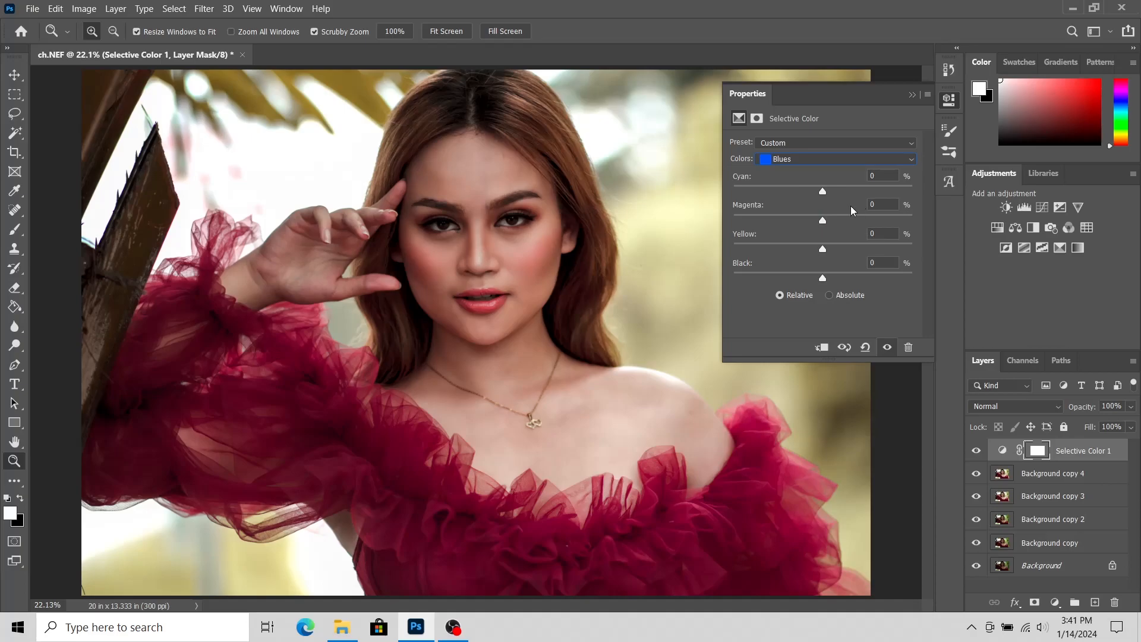
left_click(838, 159)
left_click(824, 243)
left_click_drag(821, 190, 814, 190)
left_click_drag(822, 249, 811, 248)
- Set the Selective Color Blacks to Cyan +5, Magenta +11, Yellow -15 and Black +2
left_click(837, 160)
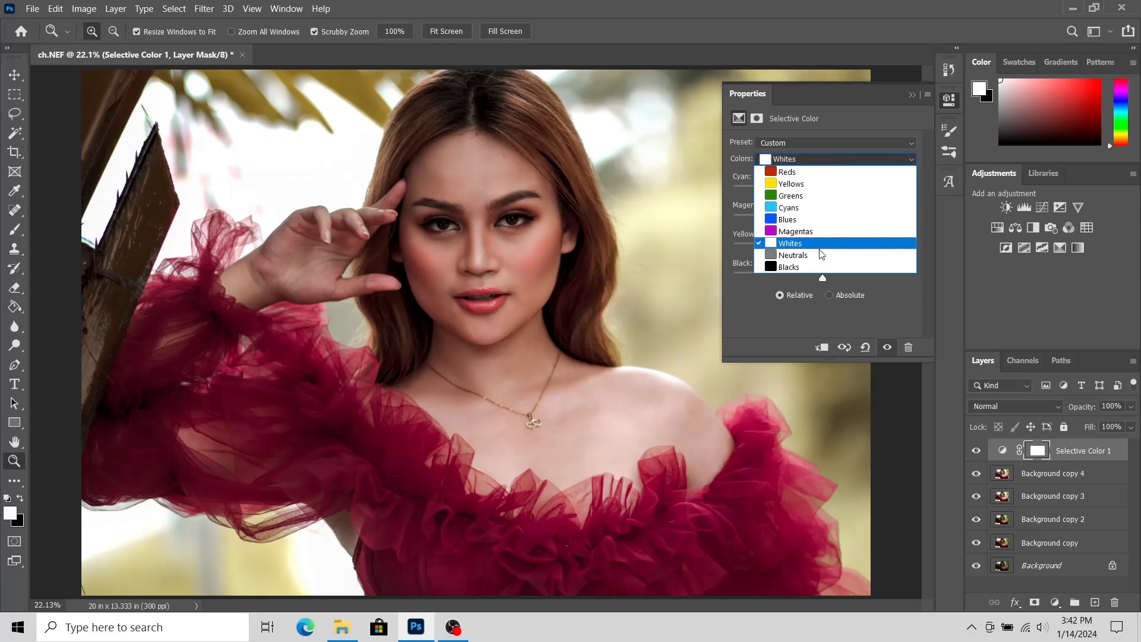
left_click(820, 267)
left_click_drag(823, 191, 834, 222)
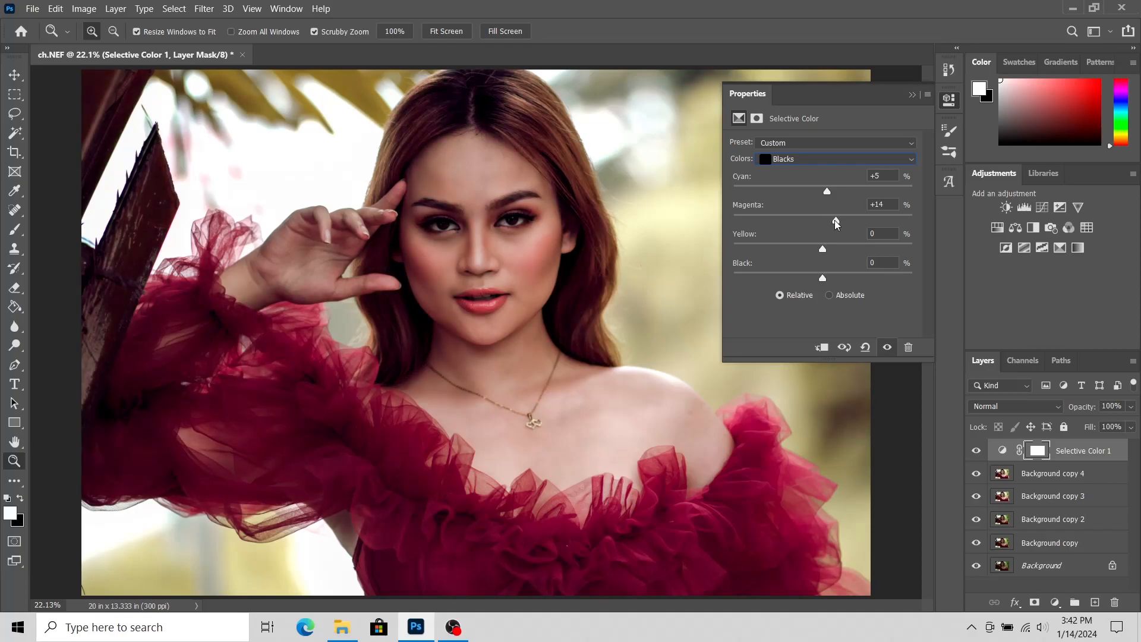
left_click_drag(823, 248, 826, 280)
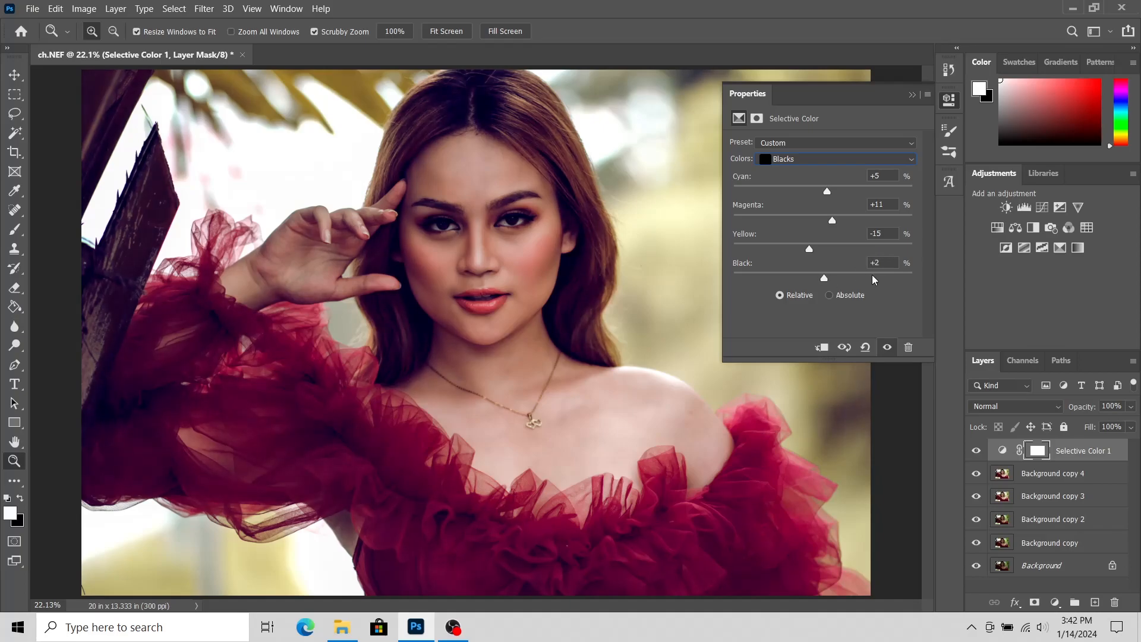
left_click(912, 96)
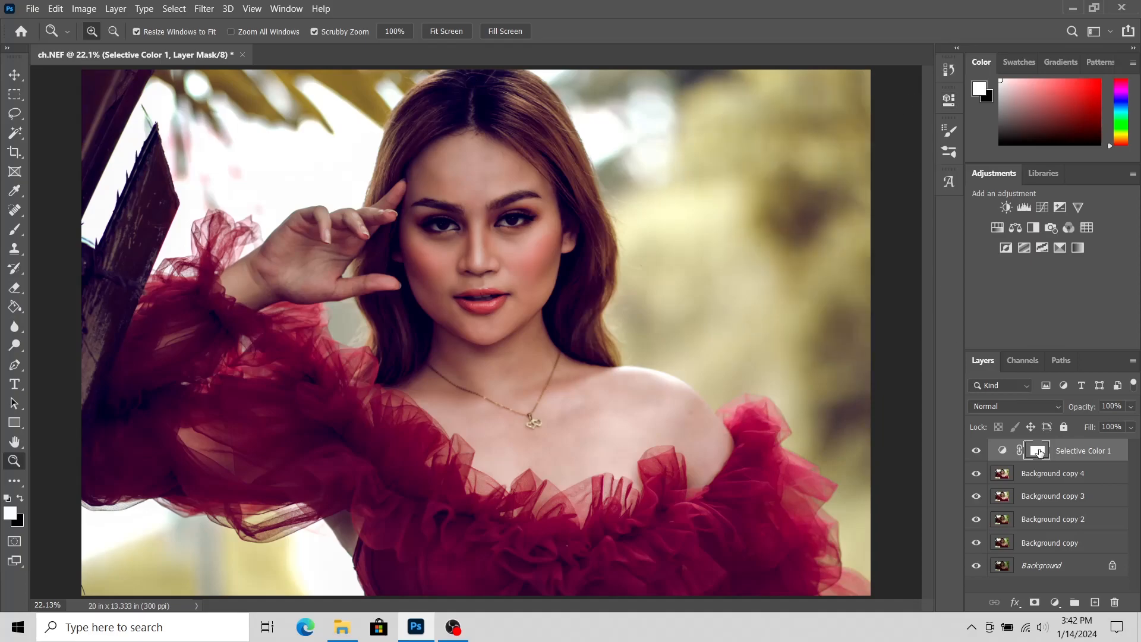
- Add a Color Balance adjustment layer and shift its Shadows to +4 toward green and +4 toward blue
left_click(1055, 602)
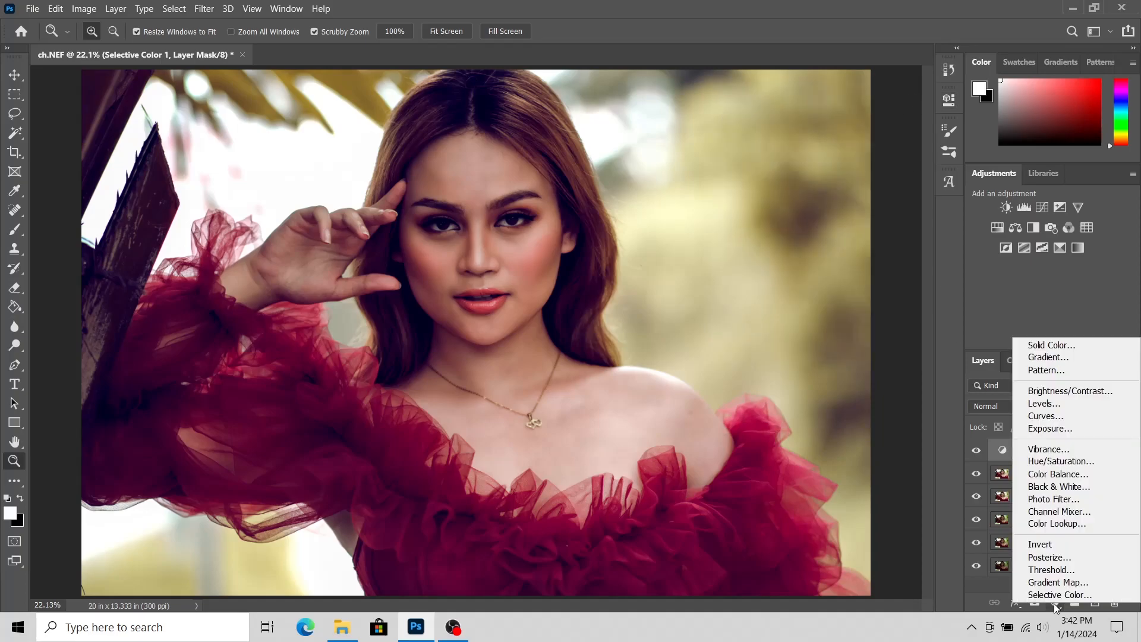
left_click(1057, 475)
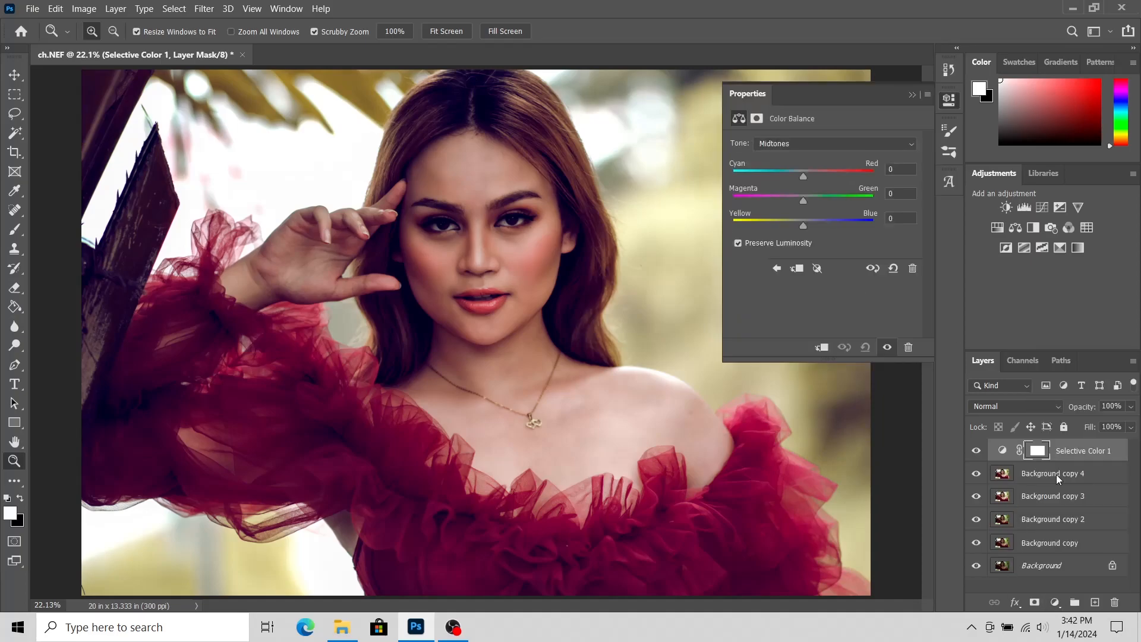
left_click(807, 148)
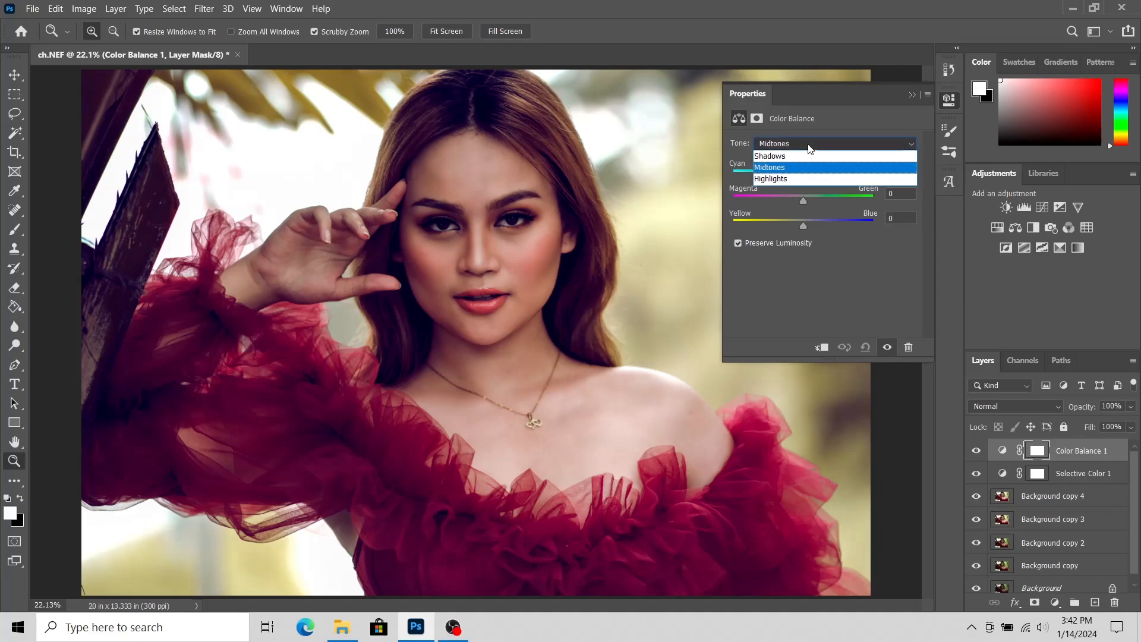
left_click(804, 155)
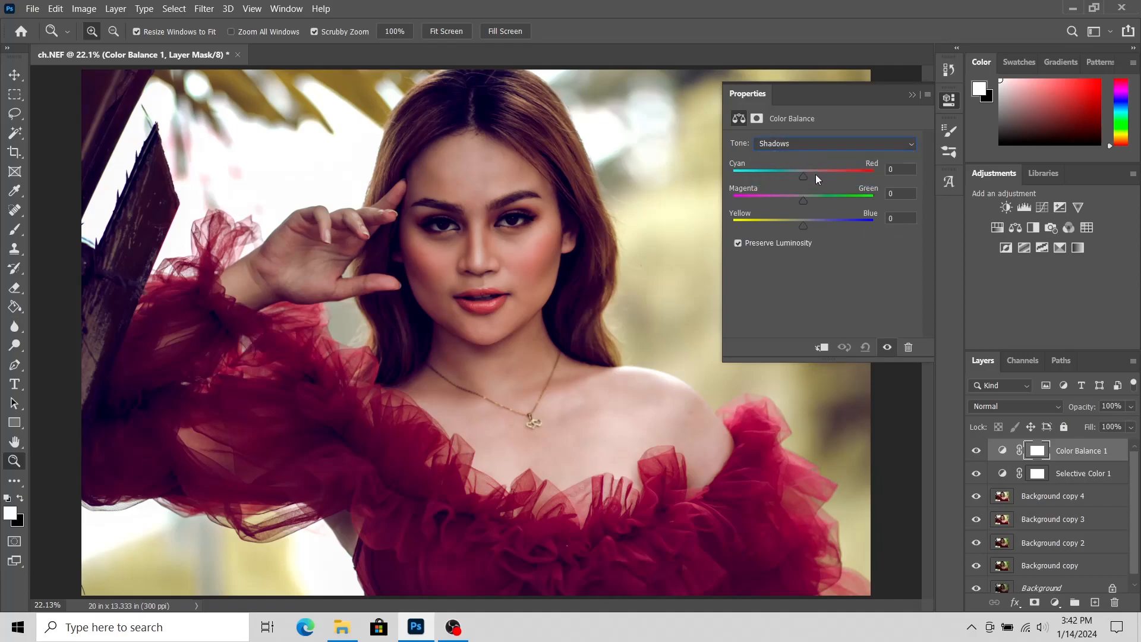
left_click_drag(804, 176, 808, 200)
left_click_drag(804, 225, 806, 226)
- Set the Color Balance Midtones to Cyan-Red -2, Magenta-Green -3 and Yellow-Blue +6
left_click(812, 144)
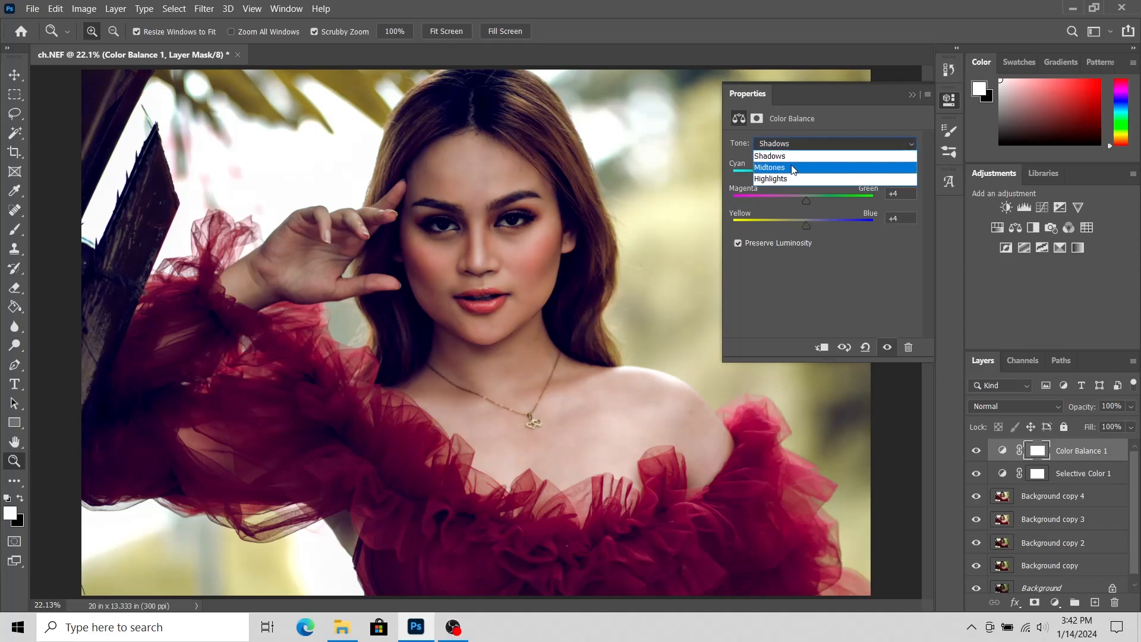
left_click(803, 169)
left_click_drag(805, 176, 810, 228)
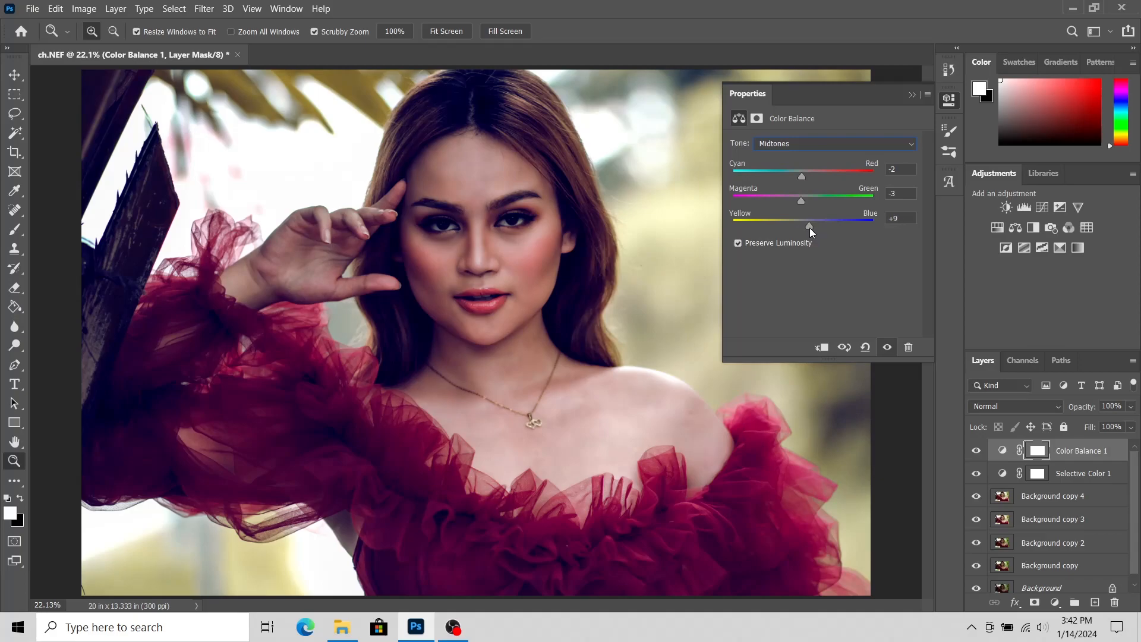
- Set the Color Balance Highlights to Cyan-Red +2, Magenta-Green -9 and Yellow-Blue -9, and fit the image to the screen
left_click(816, 143)
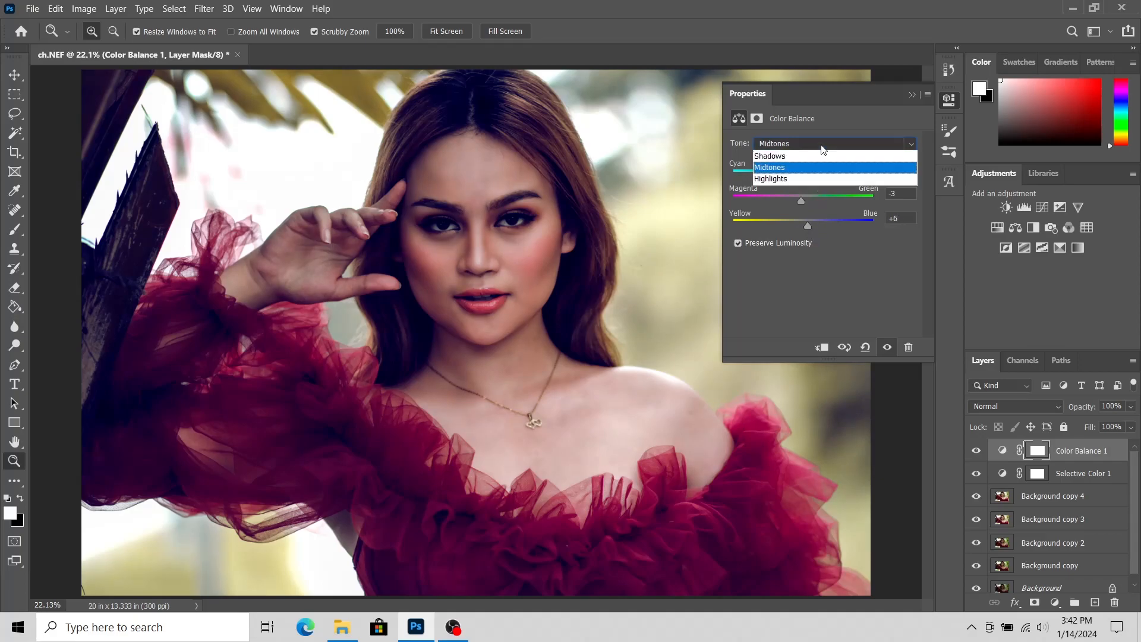
left_click(809, 177)
left_click_drag(804, 177, 798, 229)
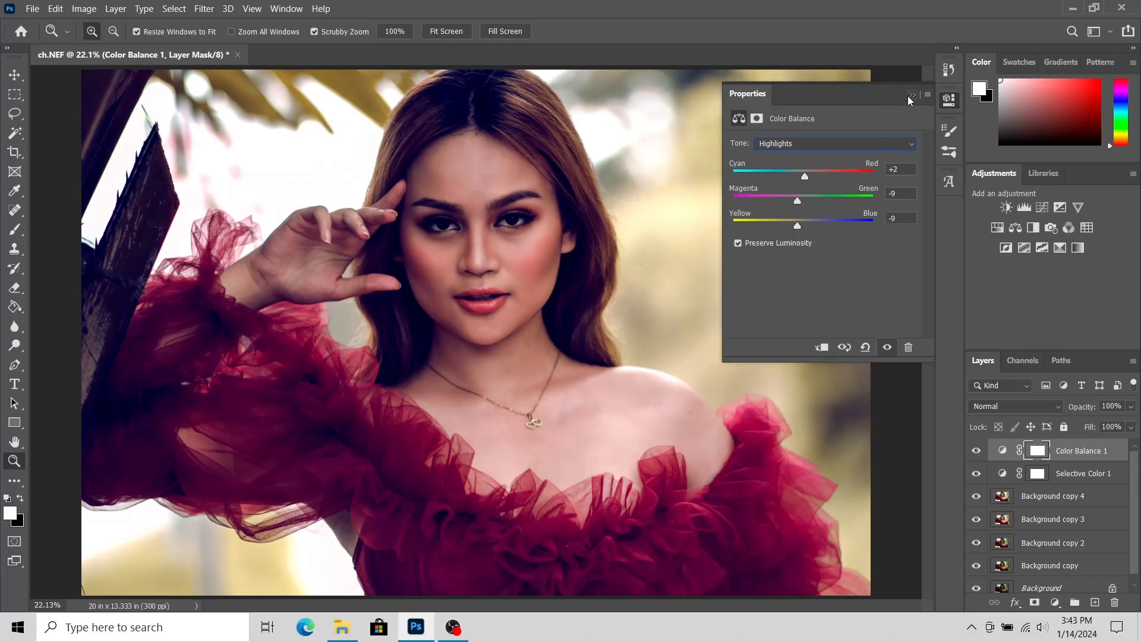
left_click(922, 104)
left_click(450, 31)
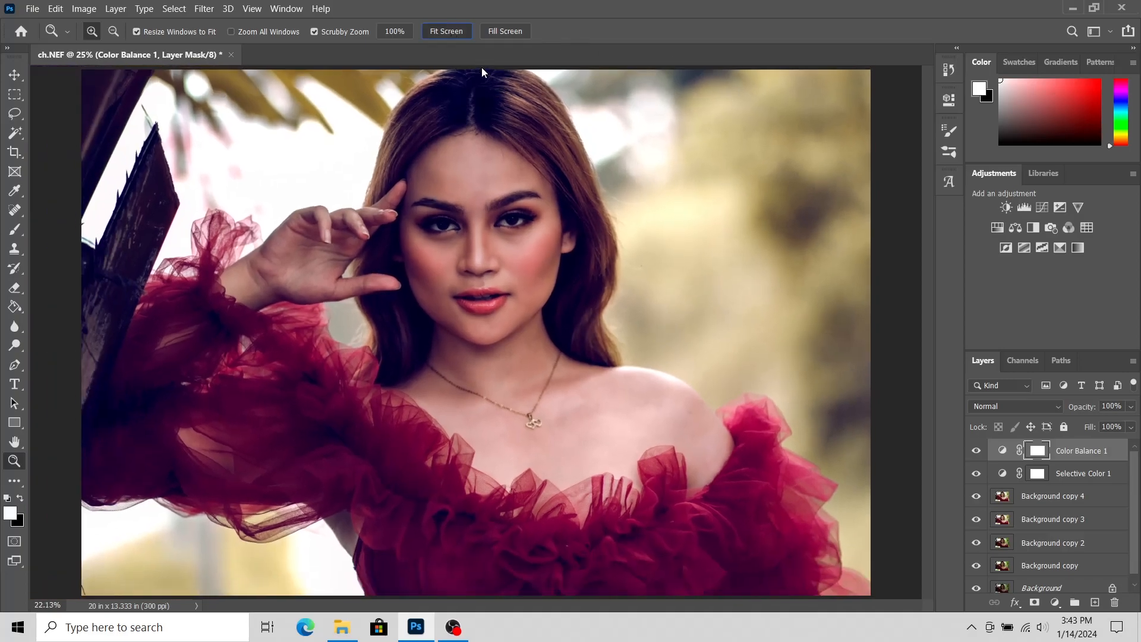
- Merge all layers from Background copy up to Color Balance 1 into one layer above the Background
left_click(1064, 561)
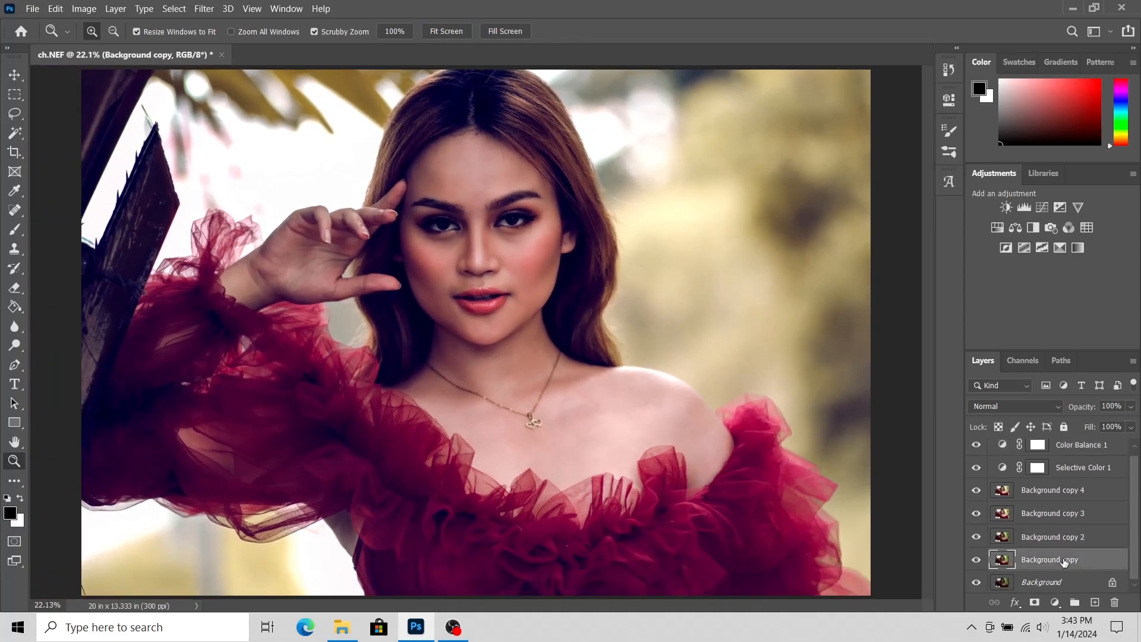
left_click(1076, 447, "shift")
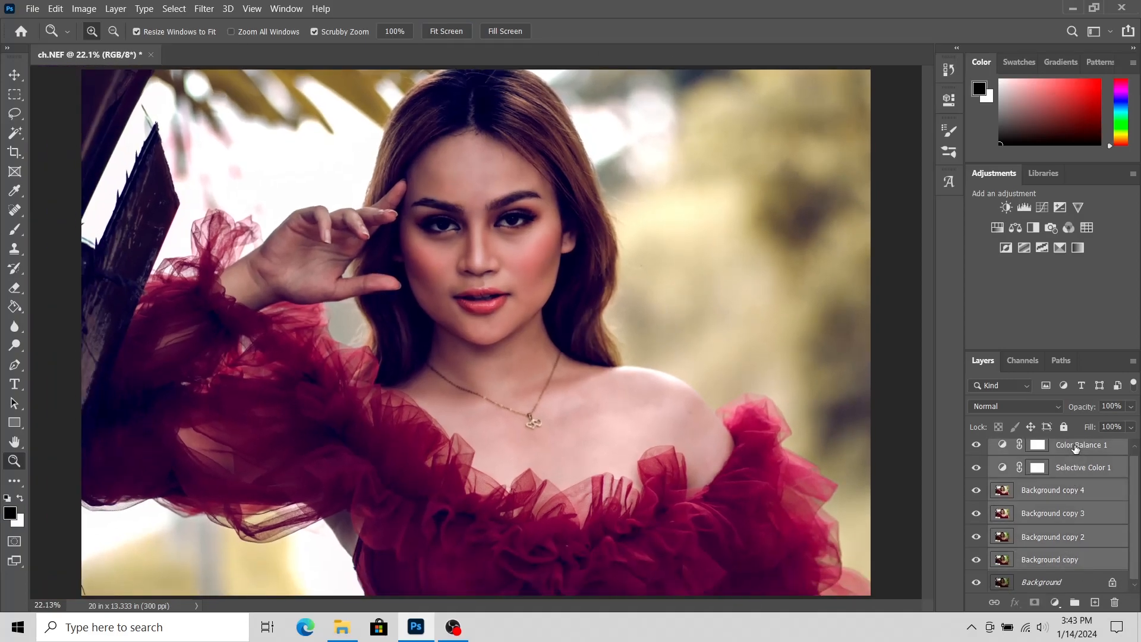
right_click(1076, 447)
left_click(968, 429)
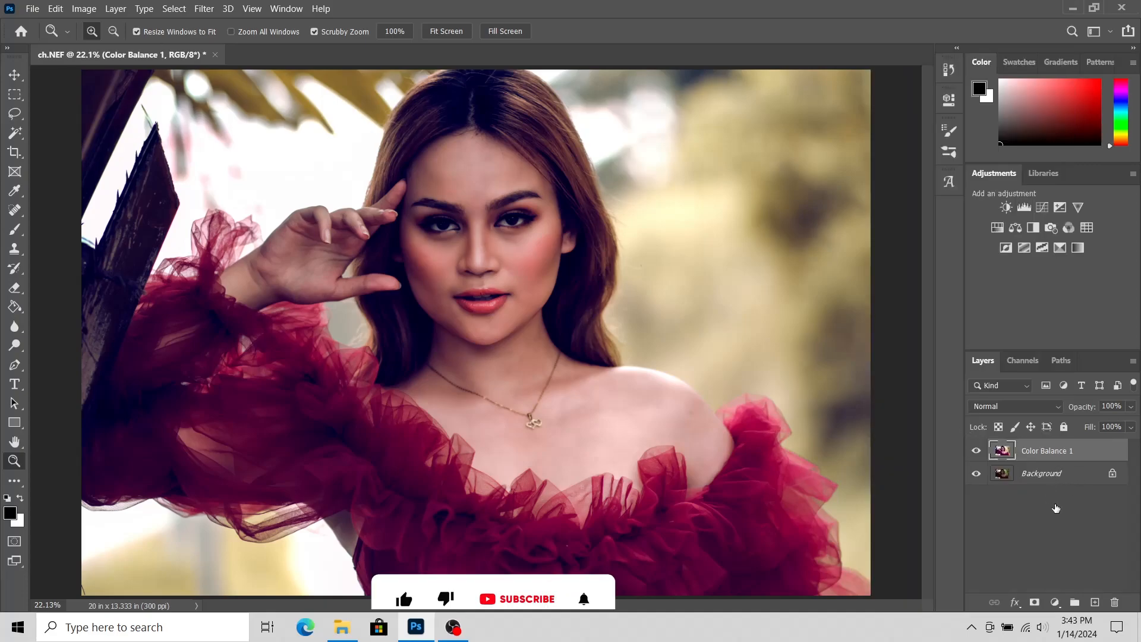
- Toggle the merged layer's visibility to compare the finished portrait with the original photo
left_click(977, 451)
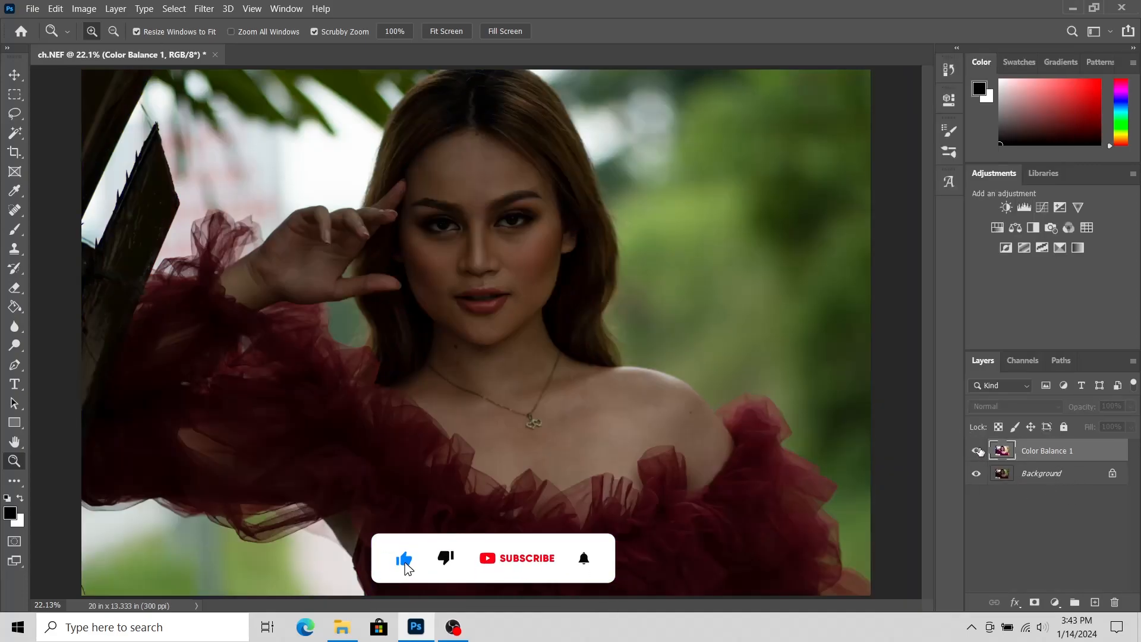
left_click(980, 451)
left_click(980, 451)
left_click(978, 450)
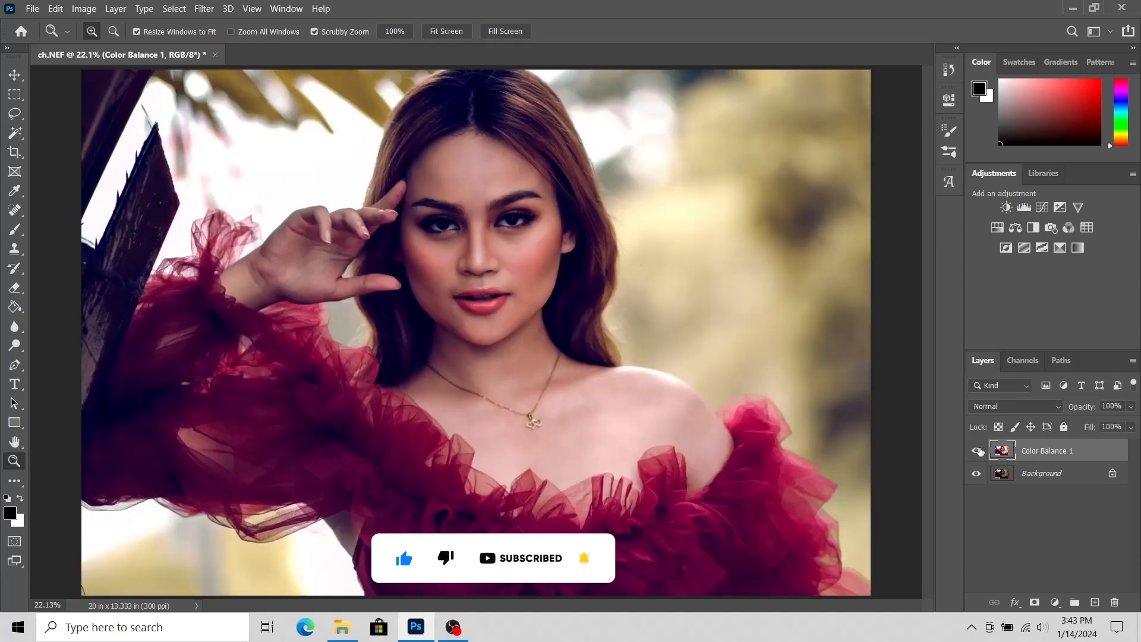
left_click(980, 451)
left_click(978, 450)
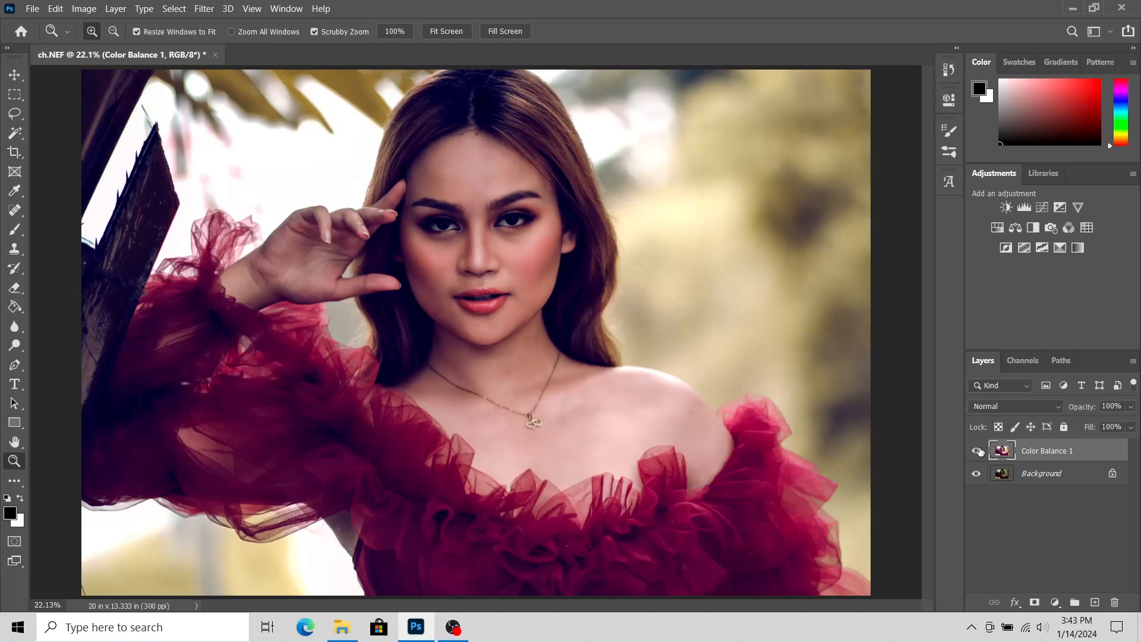
left_click(978, 450)
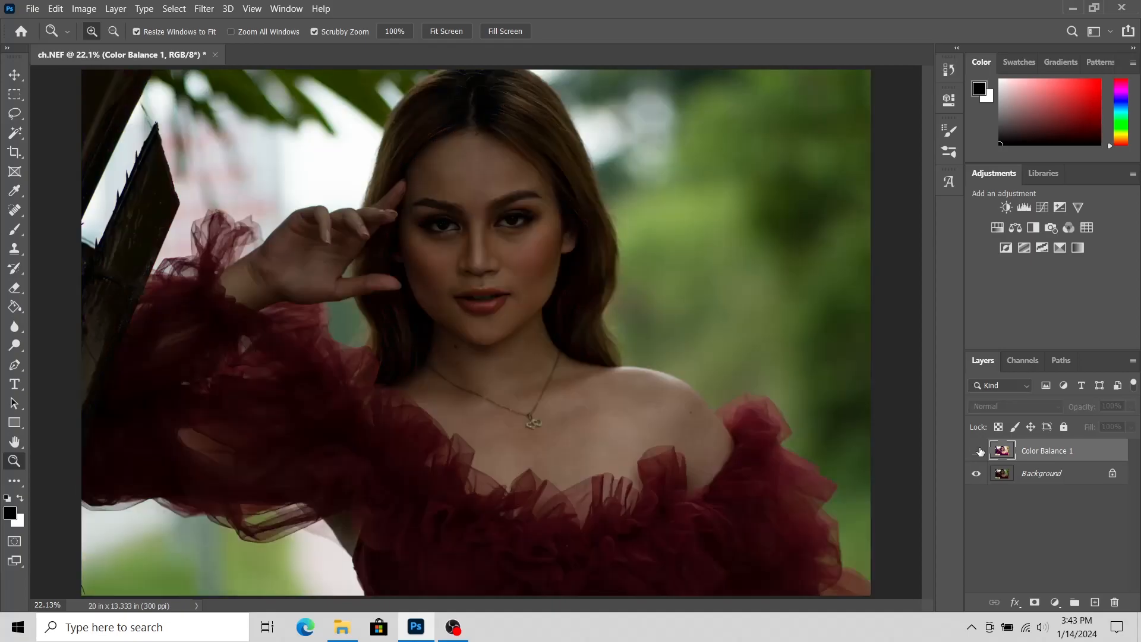
left_click(978, 451)
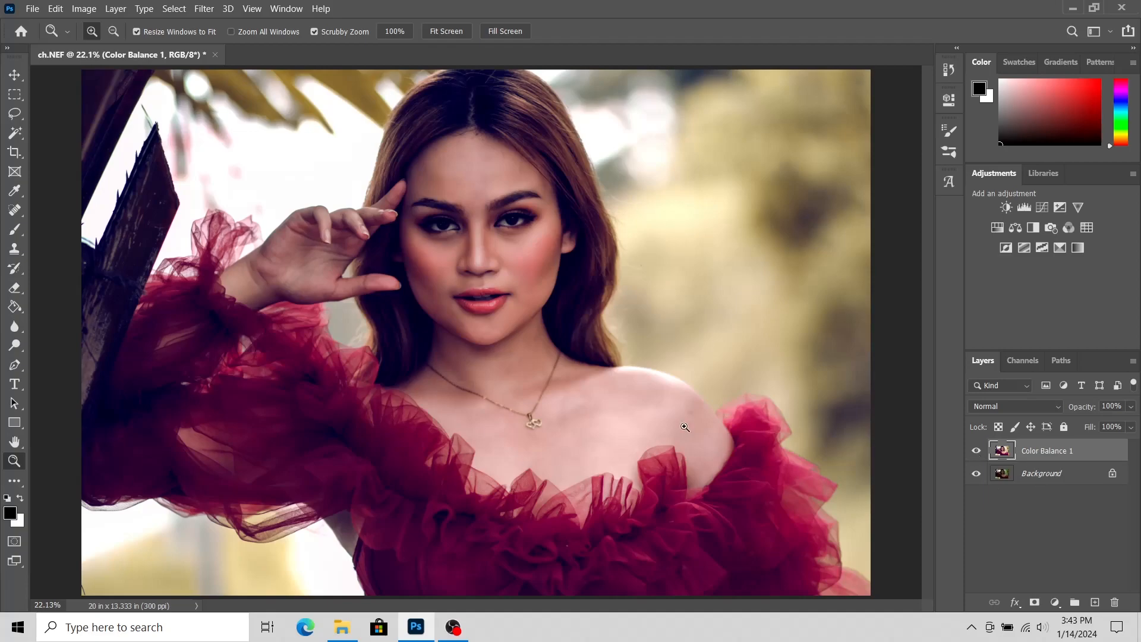